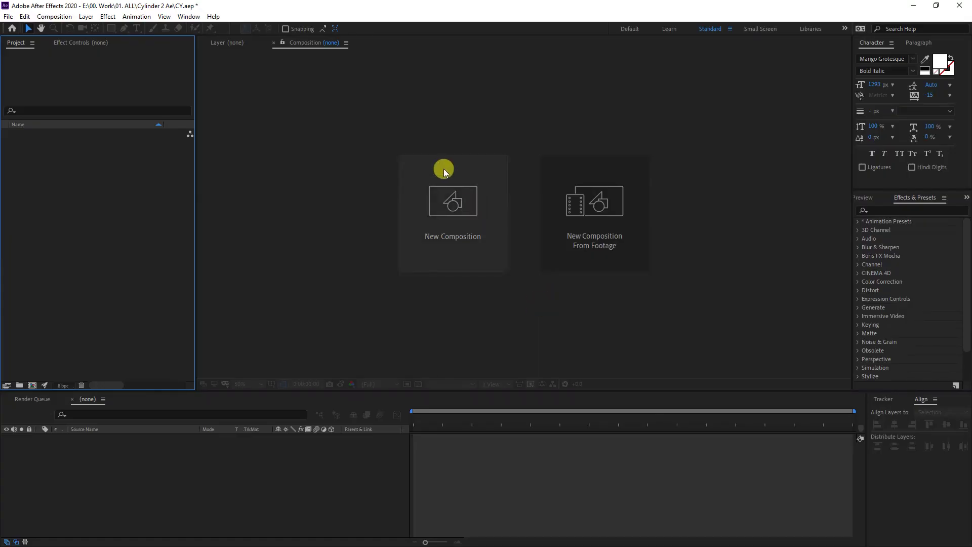
Step: Create a 1920×1080 composition named TXT at 30 fps, 15 seconds long
click(447, 197)
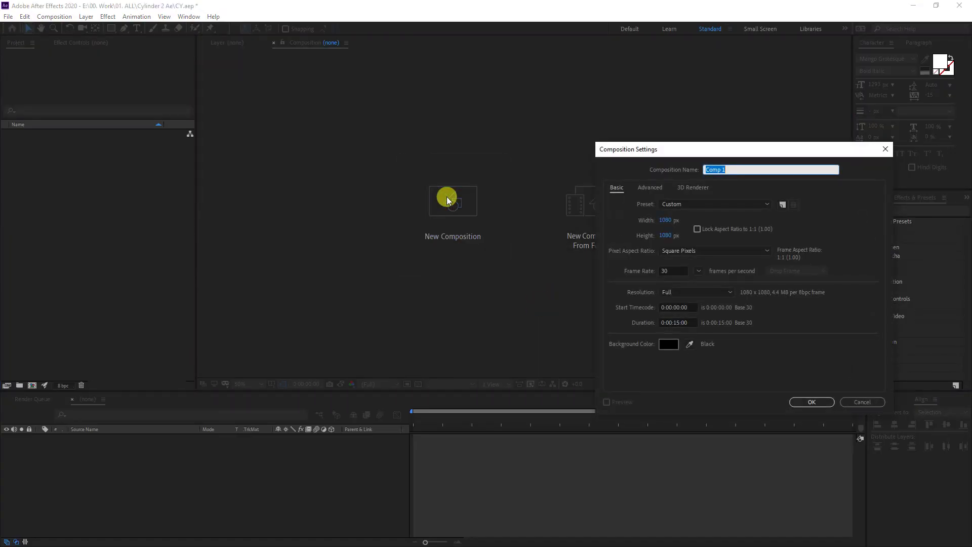
click(671, 220)
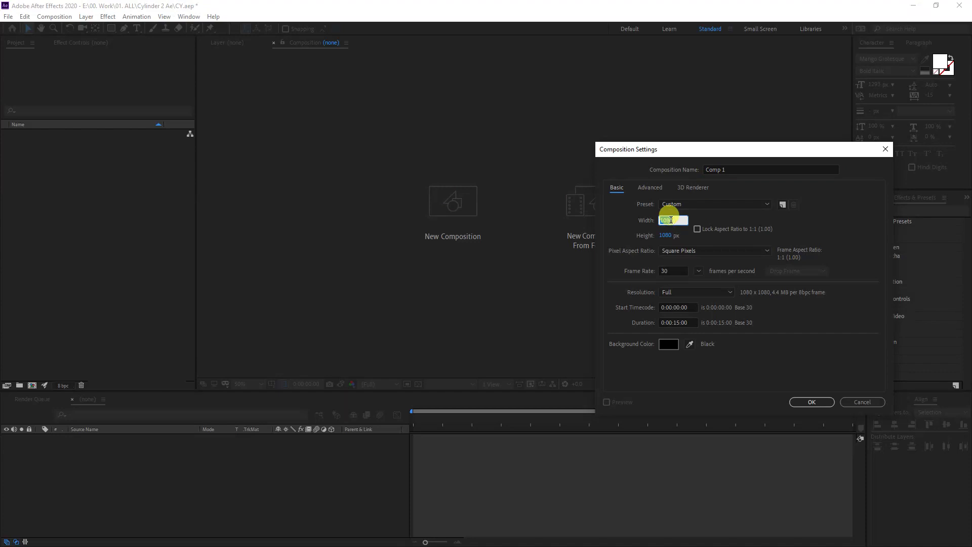
text(1920)
key(Return)
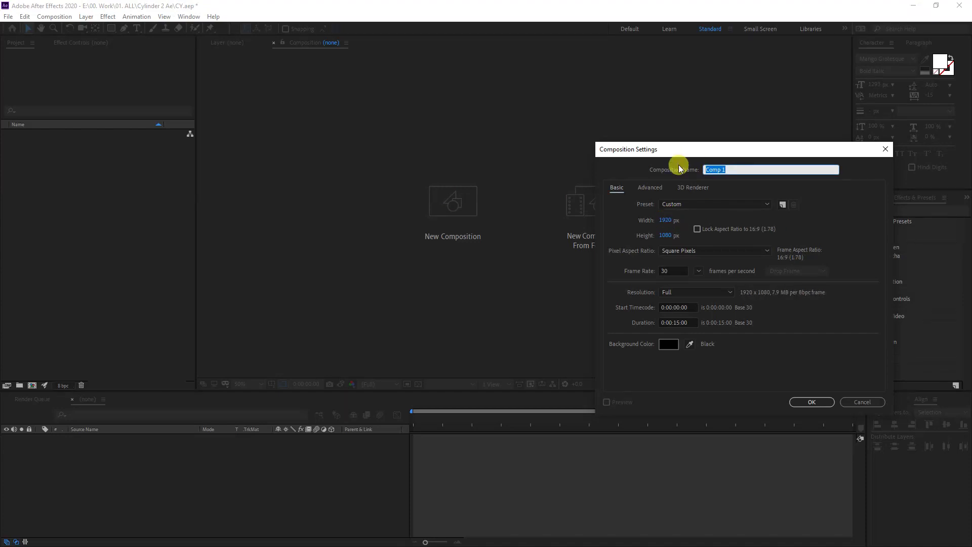
text(TXT)
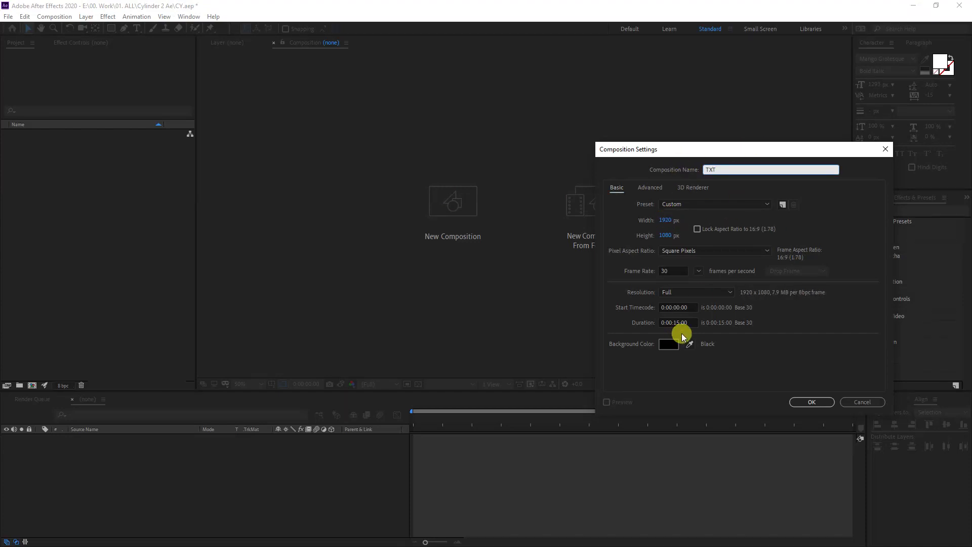
click(676, 323)
click(675, 272)
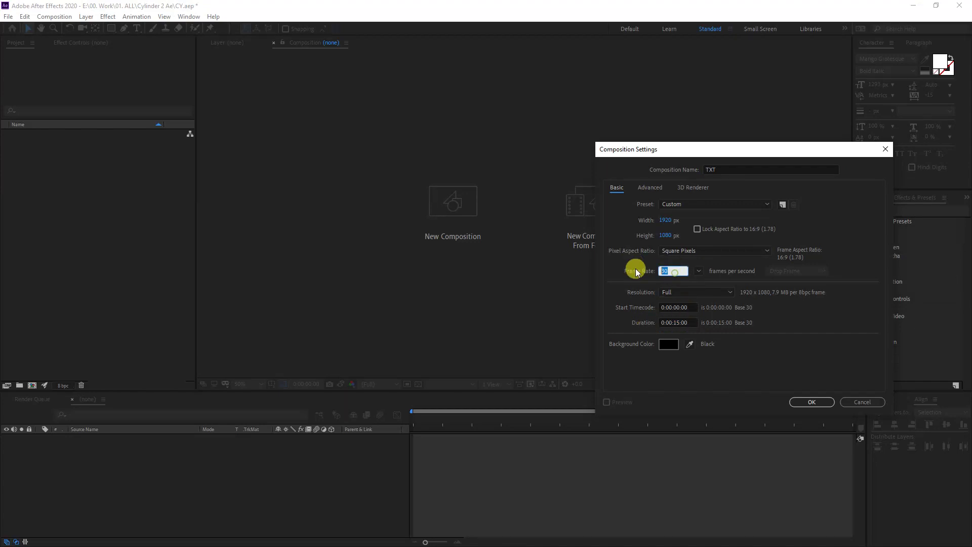
Step: Confirm the TXT comp and type PANTER VISION as a new text layer
click(809, 401)
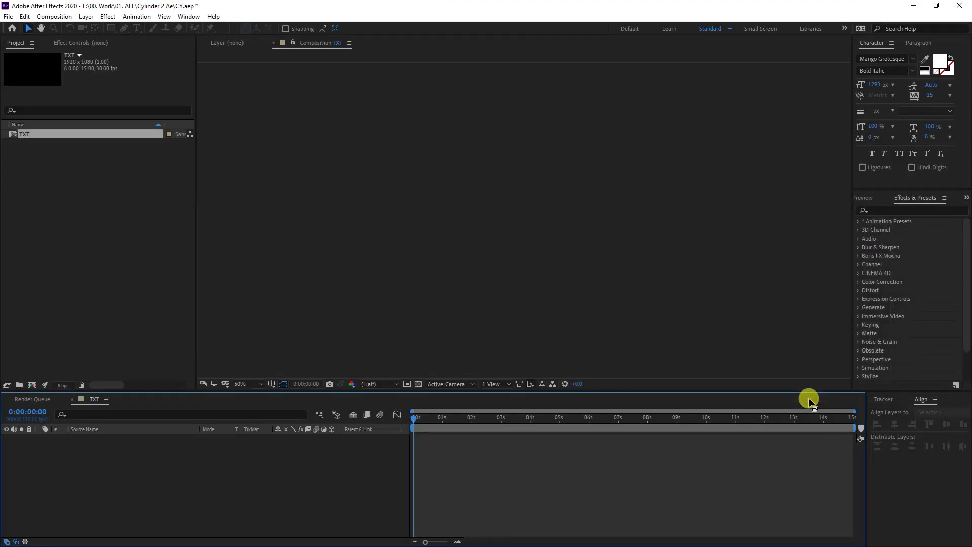
click(139, 30)
click(388, 211)
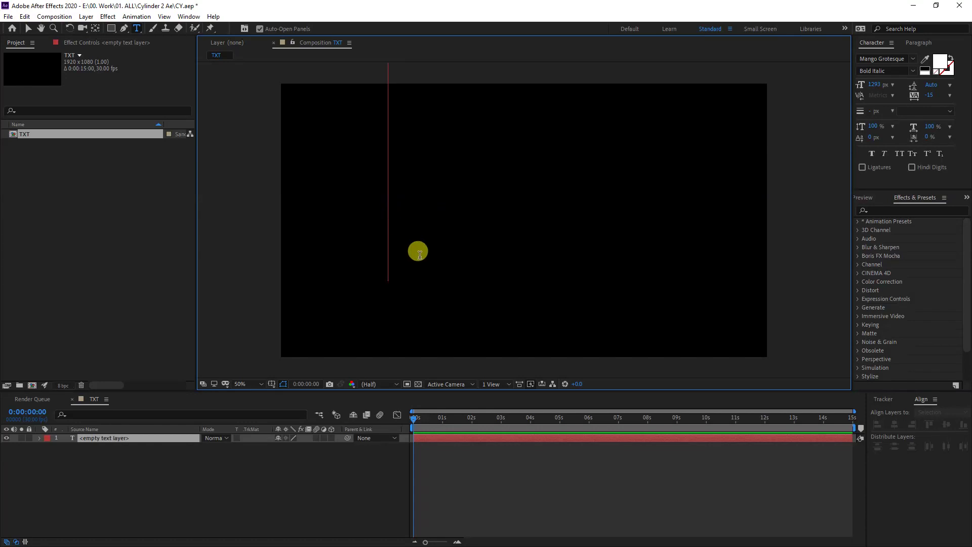
text(PANTER VISION)
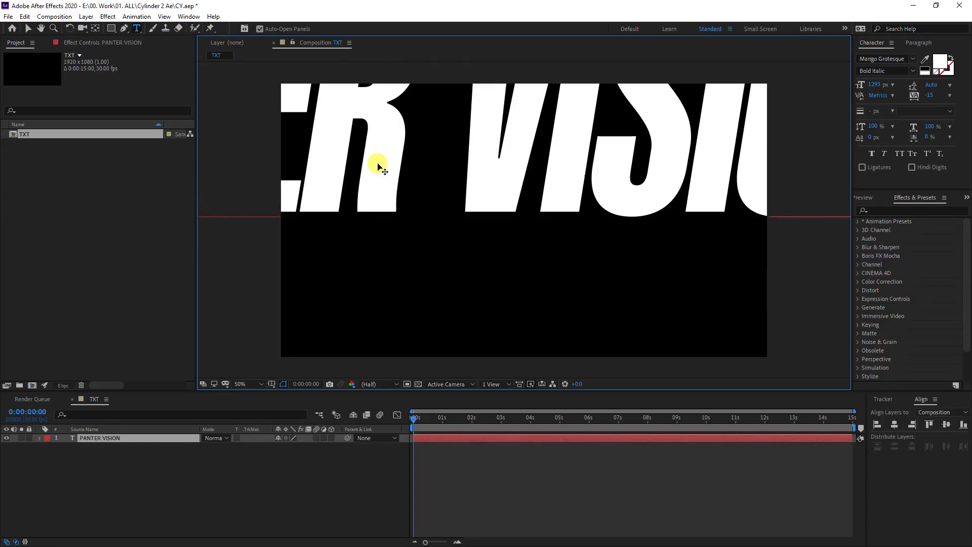
Step: Centre the PANTER VISION layer horizontally and vertically and scale it to 13%
click(95, 29)
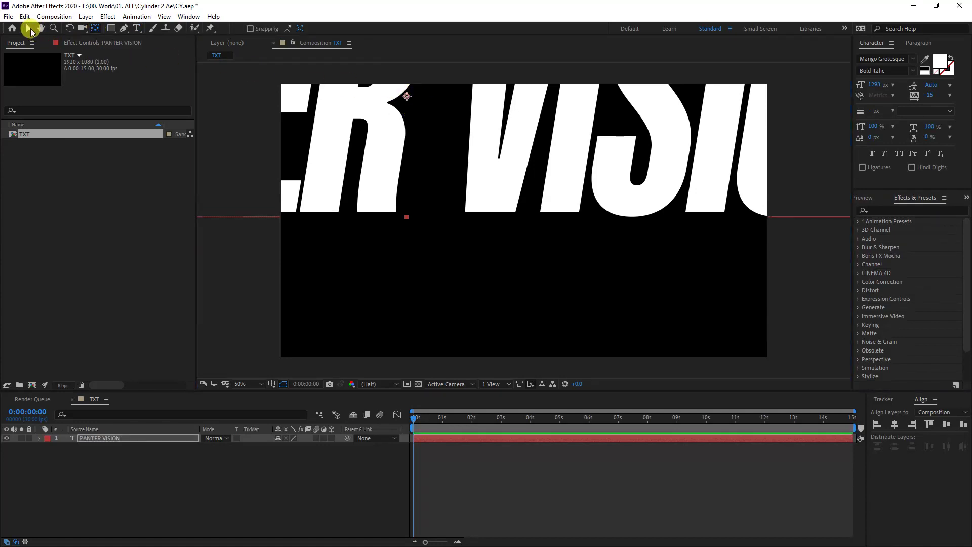
click(29, 30)
click(894, 424)
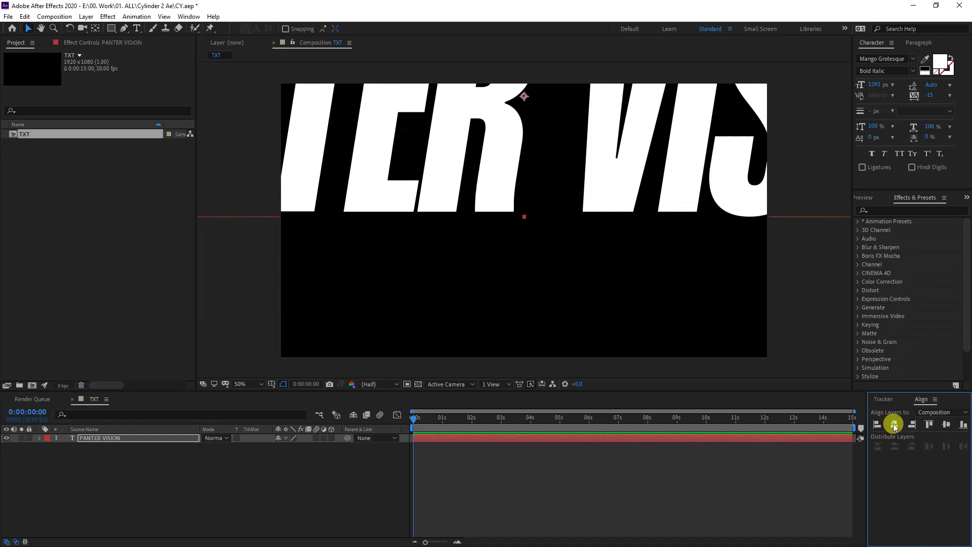
click(946, 425)
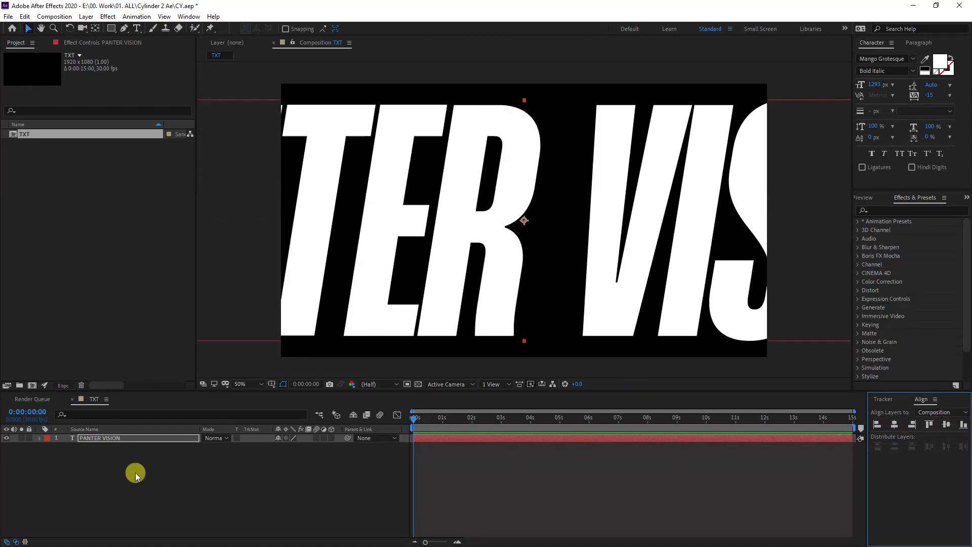
drag(136, 475, 84, 426)
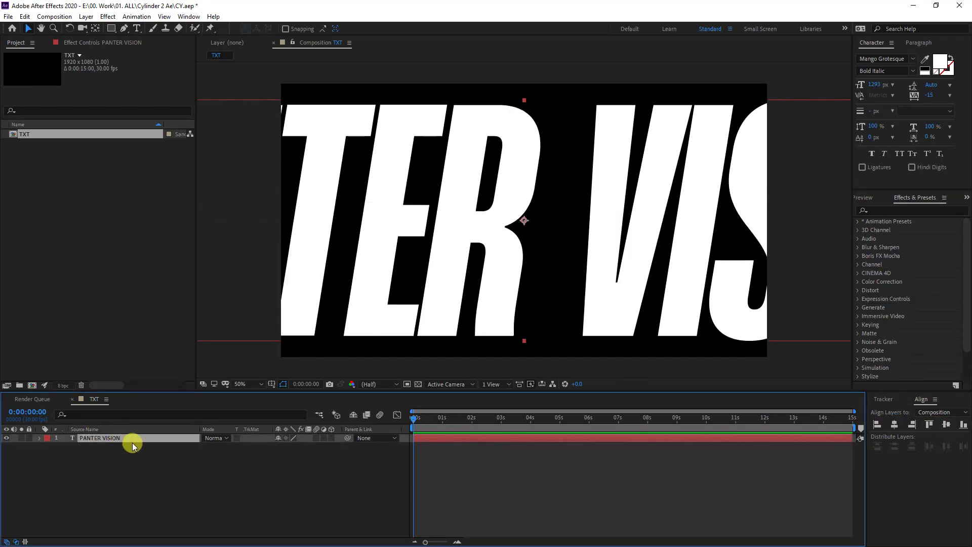
drag(283, 445, 238, 445)
Step: Copy the PANTER VISION title text and paste a second copy after it
double_click(563, 226)
click(592, 221)
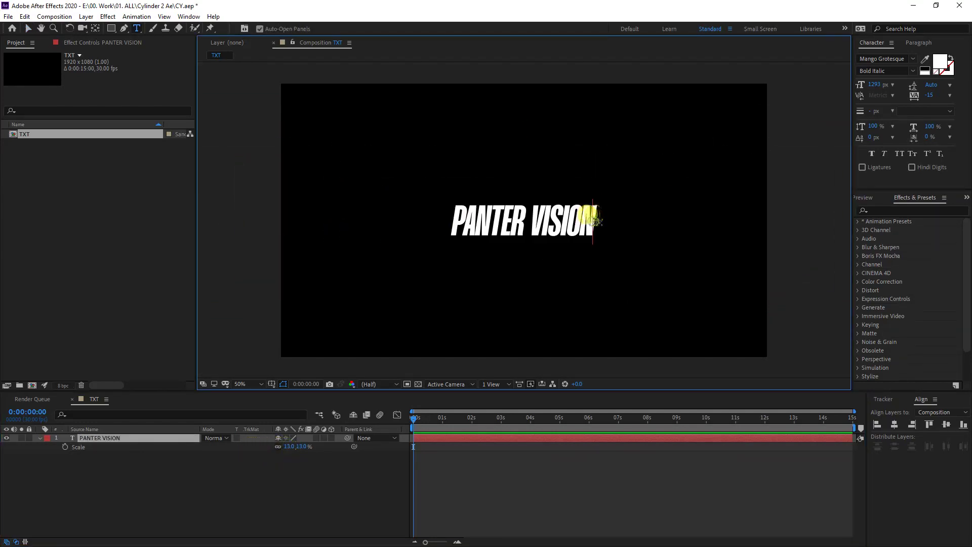
drag(593, 222, 371, 214)
key(ctrl+c)
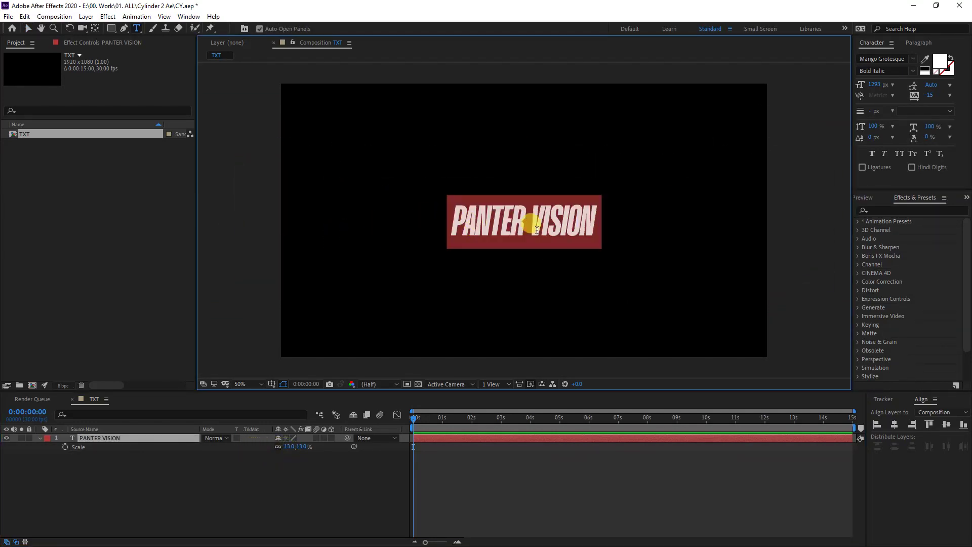
key(Right)
key(ctrl+v)
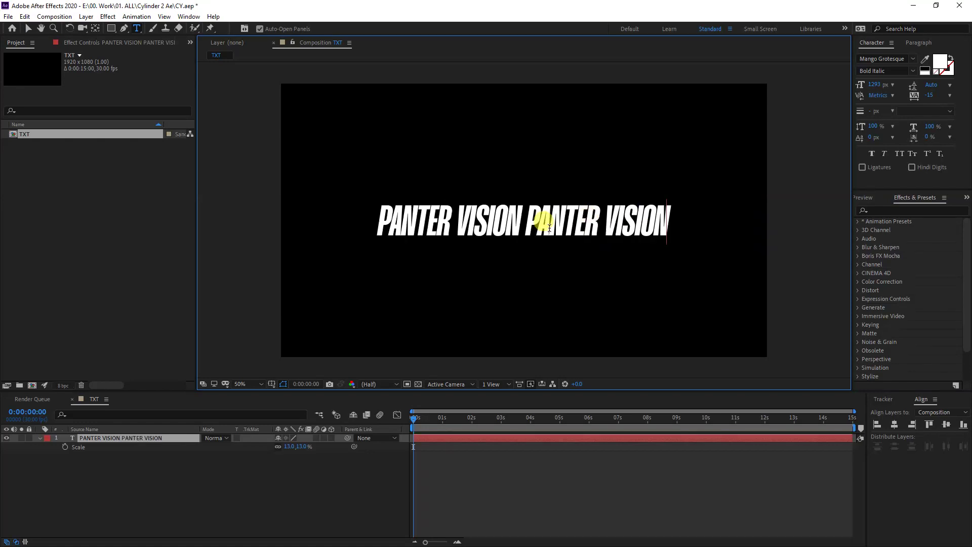
Step: Delete the leading space, paste the doubled title twice more, and align the line left
click(379, 224)
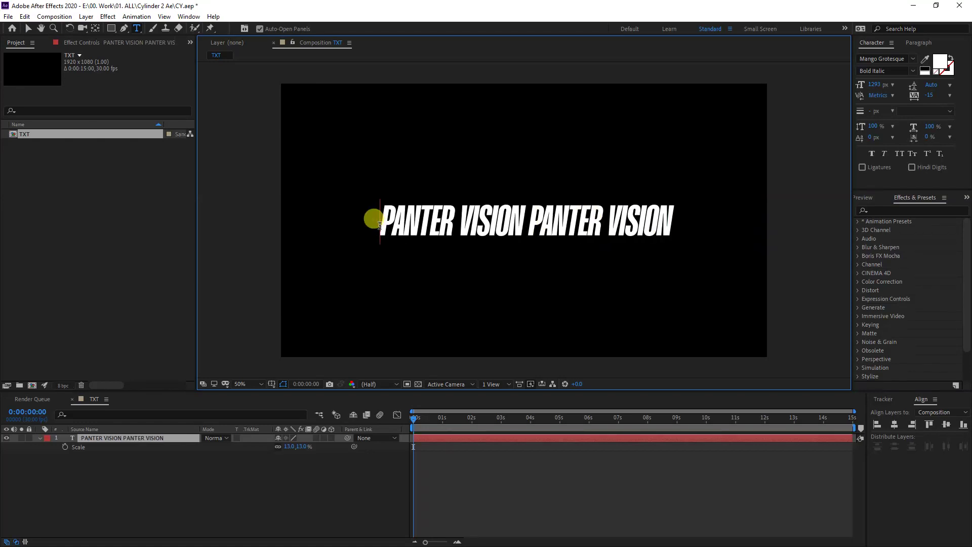
drag(375, 223, 705, 217)
key(ctrl+c)
drag(380, 224, 352, 225)
key(BackSpace)
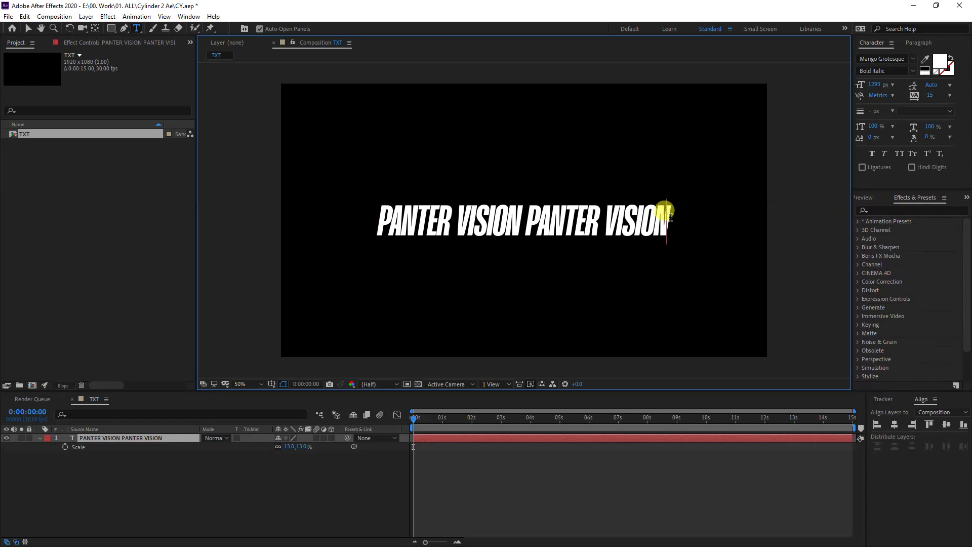
key(ctrl+v)
key(ctrl+v)
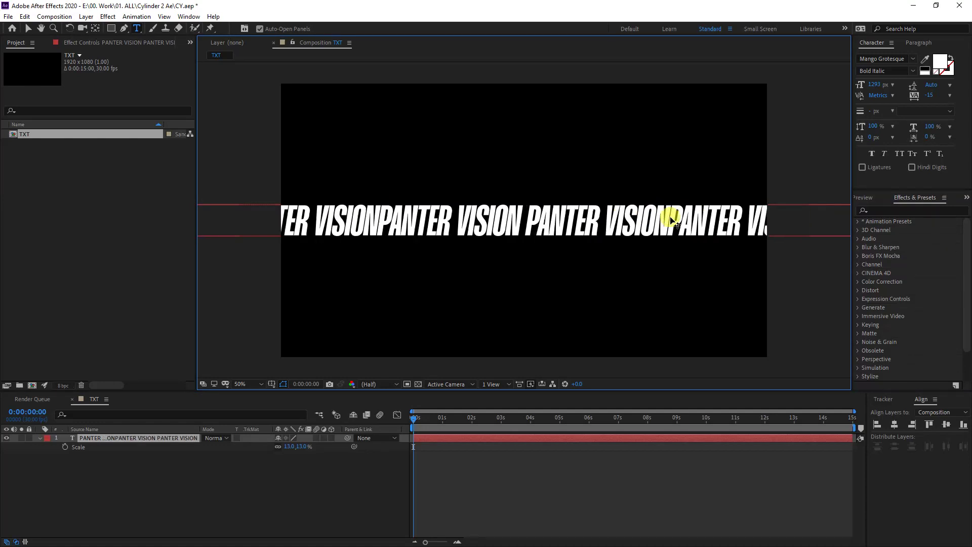
key(Escape)
key(v)
click(877, 425)
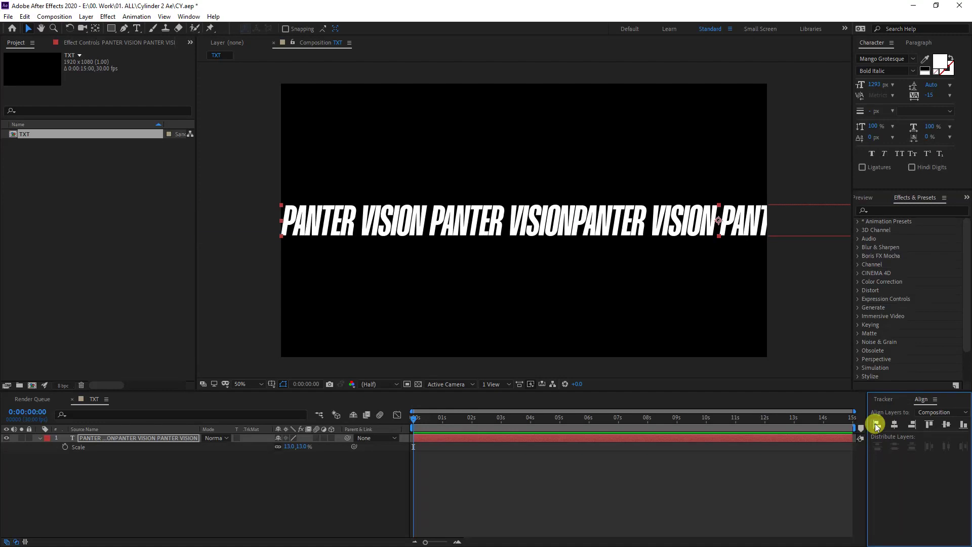
Step: Keyframe Position X from 1728.3 at 0s to about 1142.3 at the last frame
click(80, 447)
key(p)
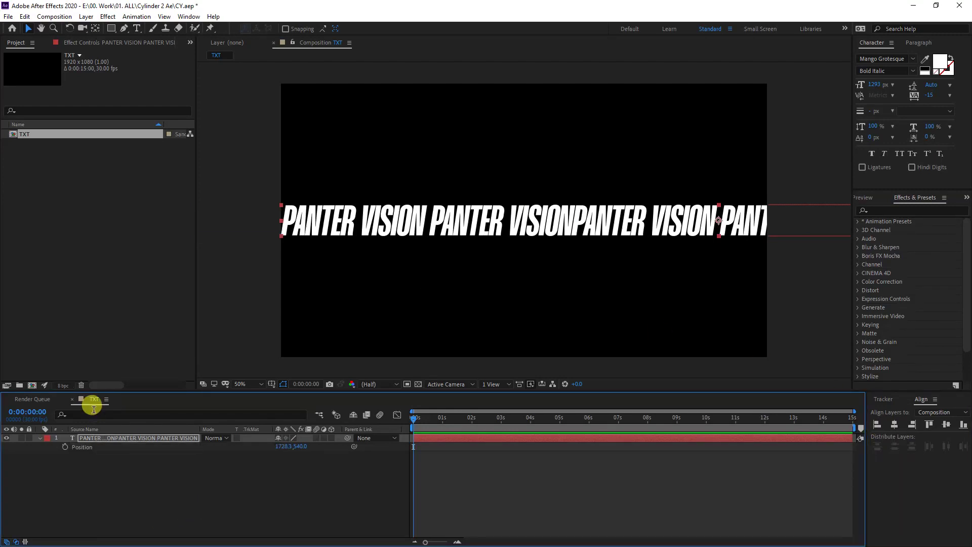
click(65, 447)
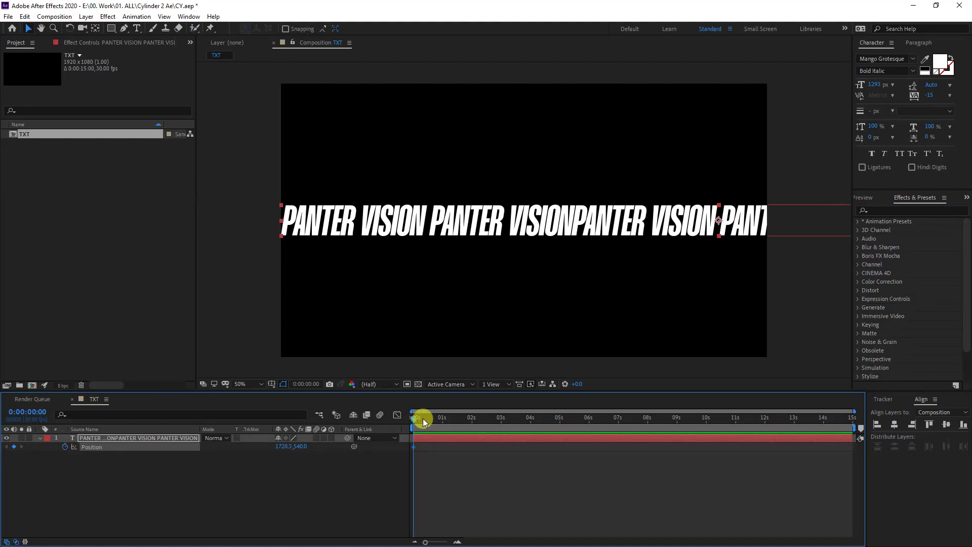
click(817, 418)
click(854, 423)
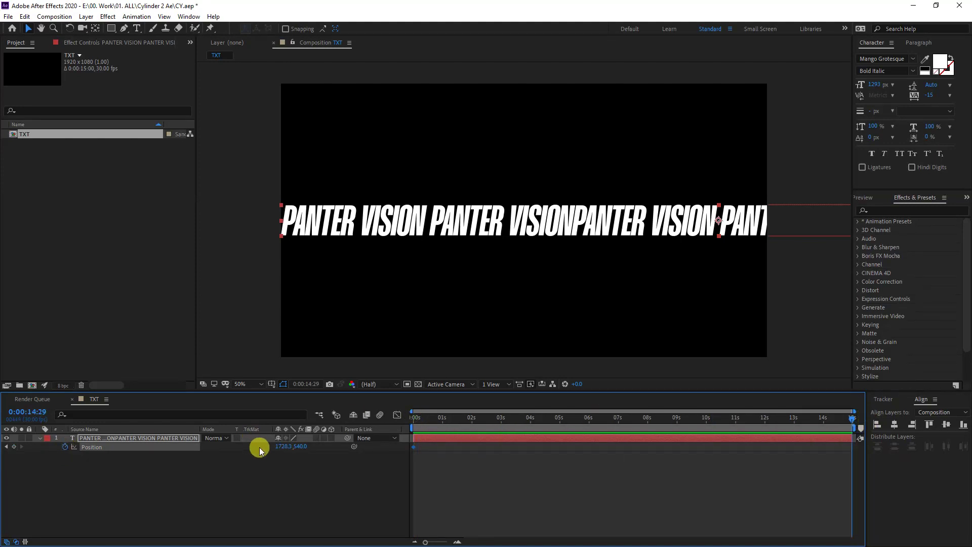
drag(283, 450, 369, 462)
key(Home)
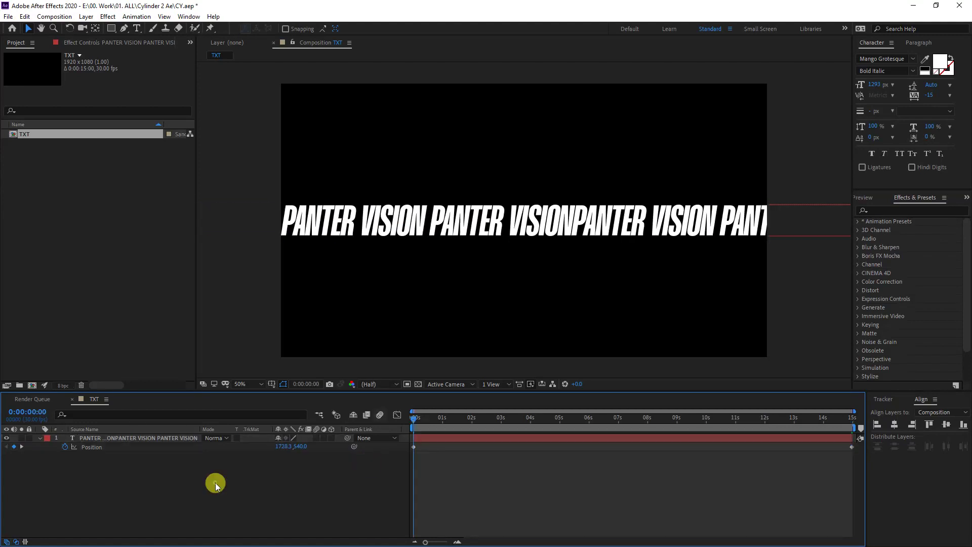
Step: Add a black solid named Background and move it below the text layer
right_click(217, 482)
mouse_move(308, 373)
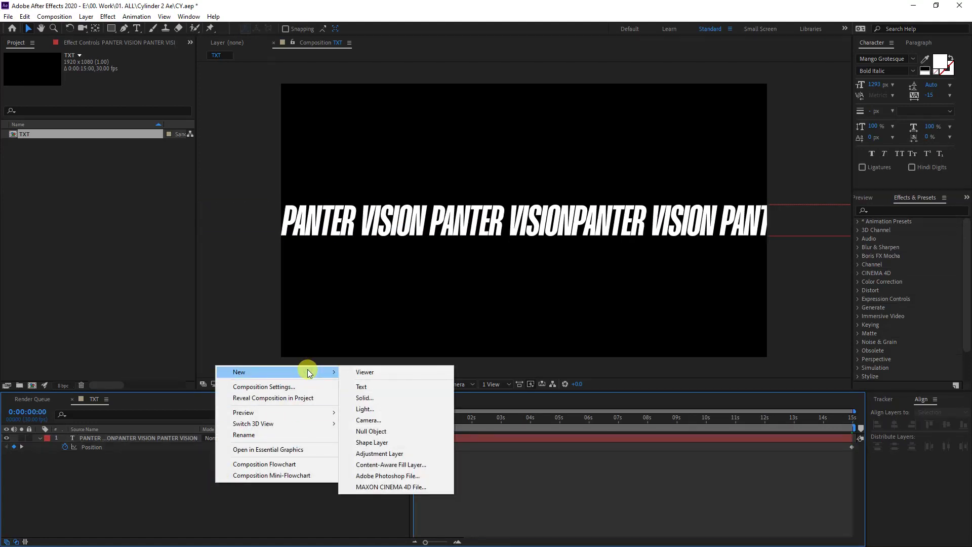
click(396, 395)
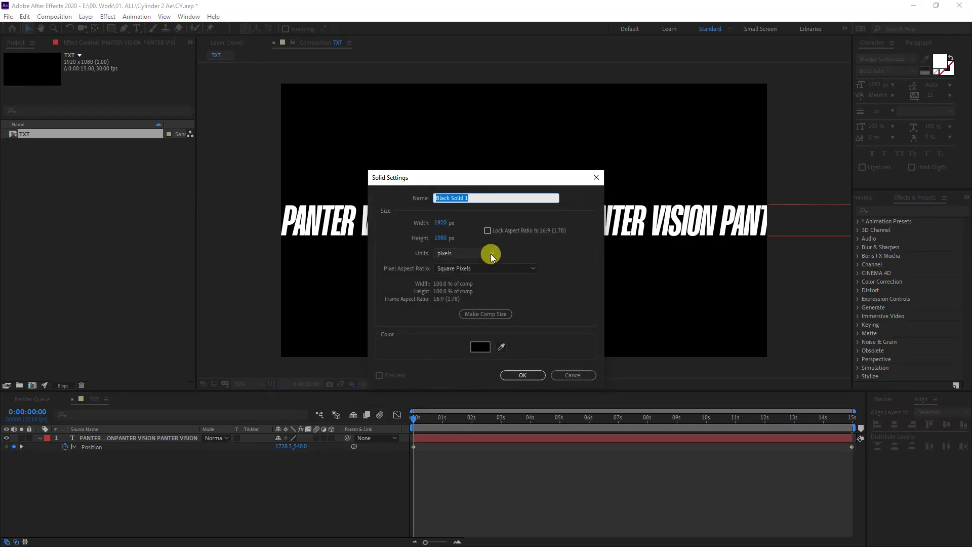
key(BackSpace)
text(Ba)
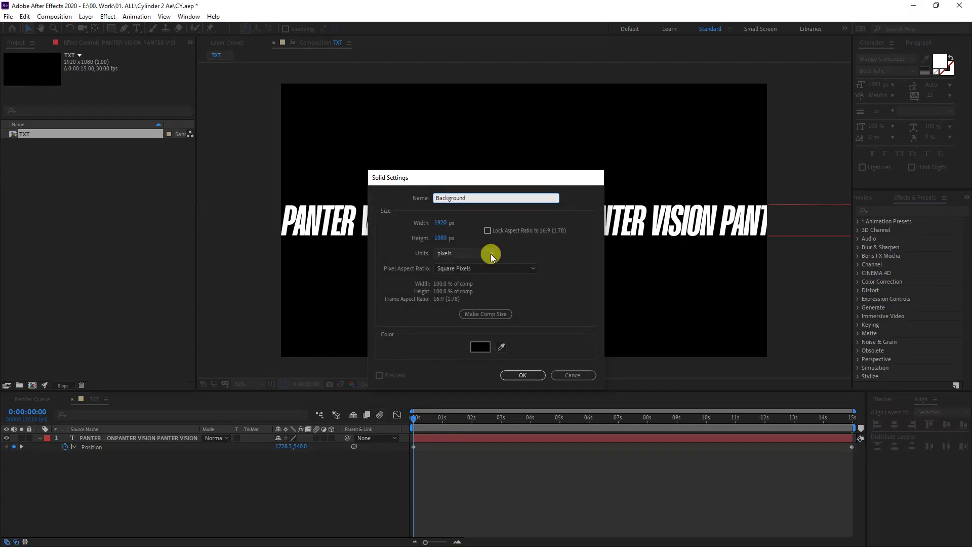
text(ckground)
key(Return)
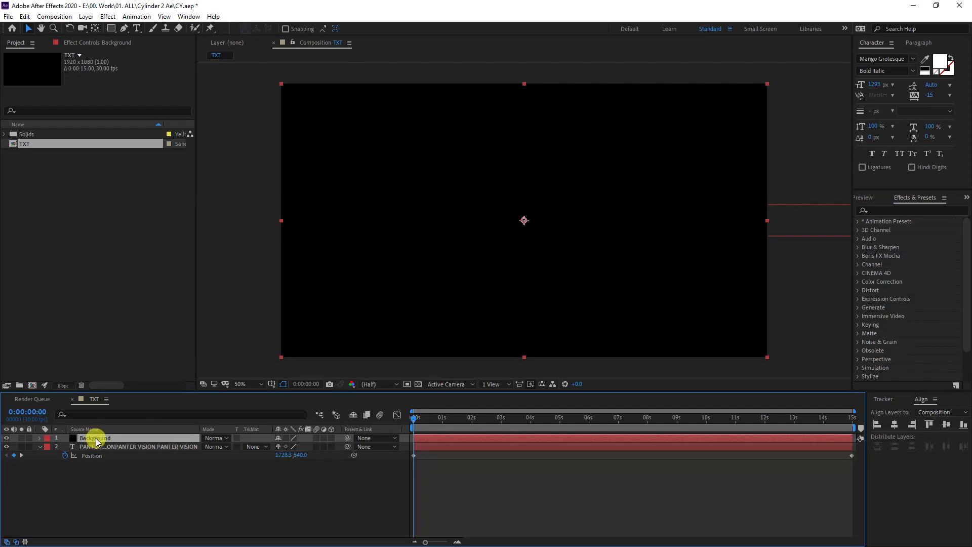
drag(96, 441, 96, 461)
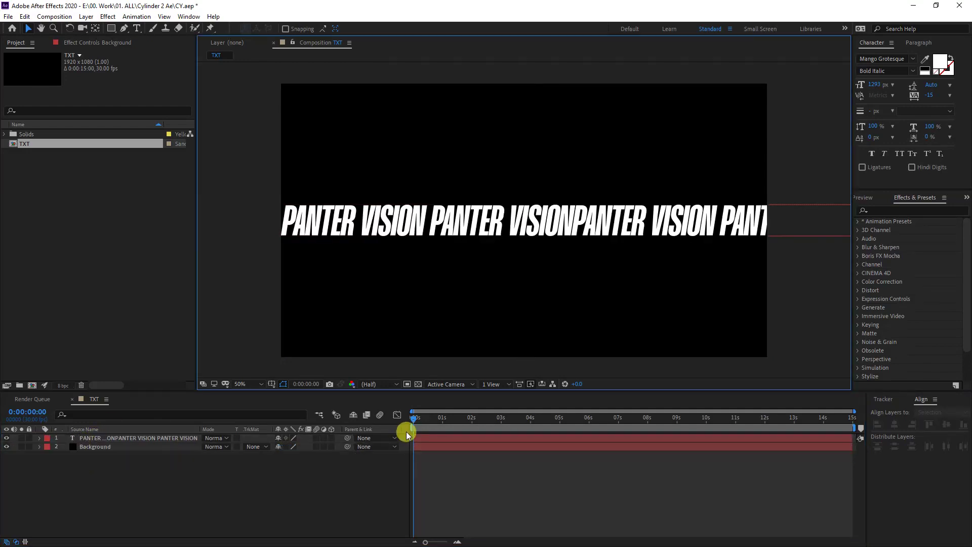
Step: Draw a region of interest around the text band and crop the comp to it
click(408, 385)
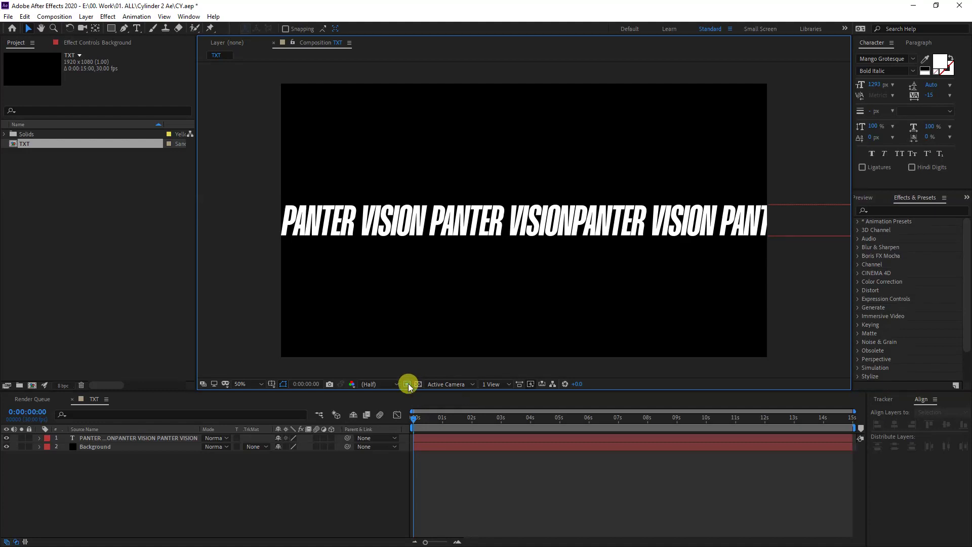
drag(280, 199, 769, 242)
click(54, 16)
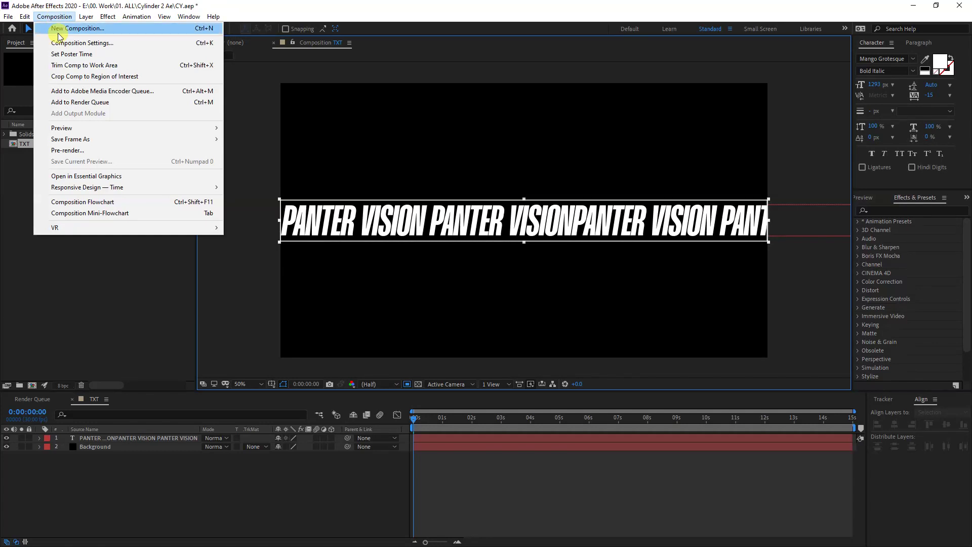
click(77, 76)
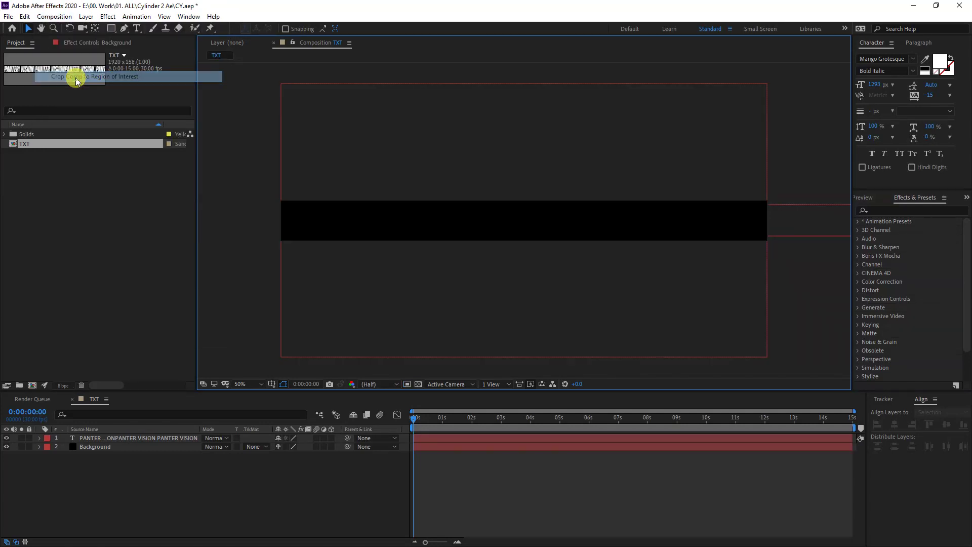
Step: Create a new composition named TXT_Comp and place the TXT comp in it
right_click(53, 205)
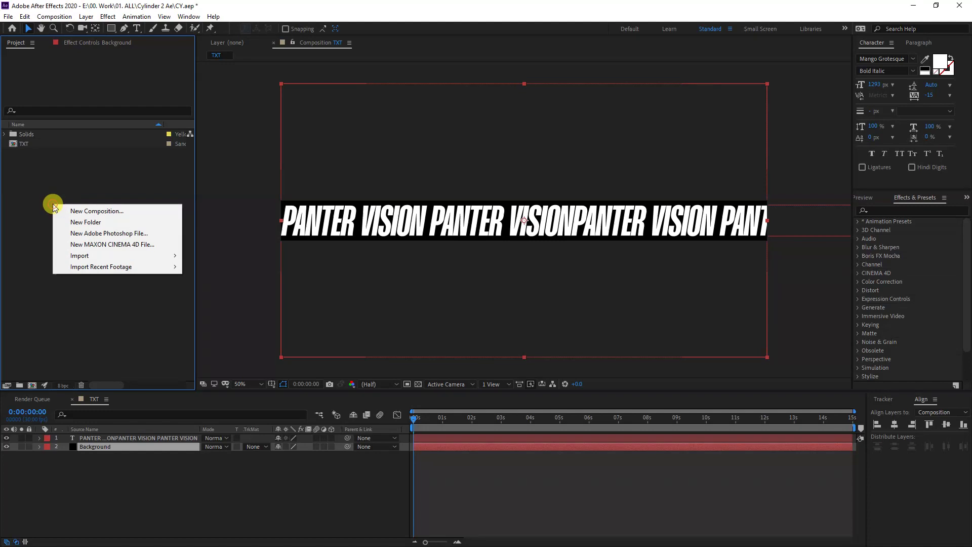
click(89, 212)
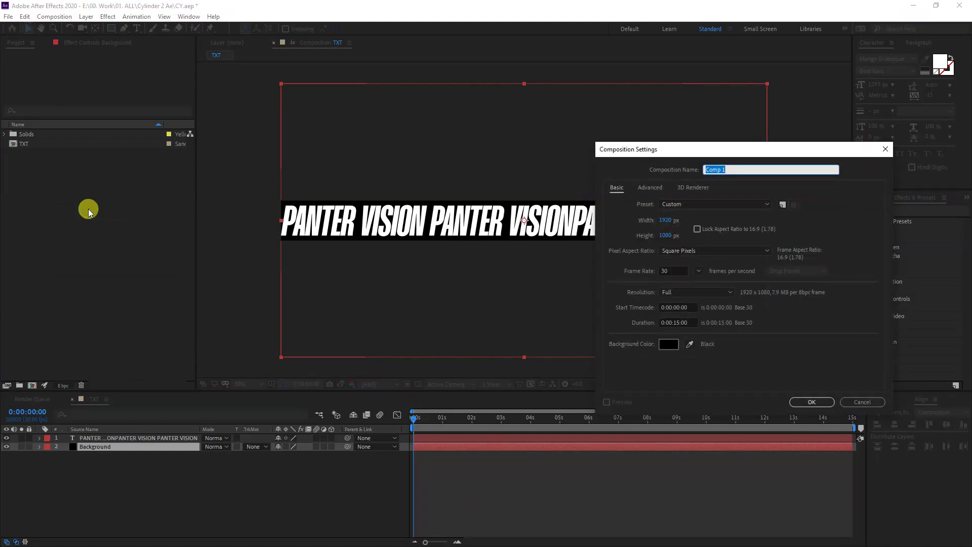
text(TXT_Comp)
click(812, 401)
drag(39, 144, 210, 476)
Step: Duplicate the TXT layer into a second row below and apply Invert to the top row
key(ctrl+d)
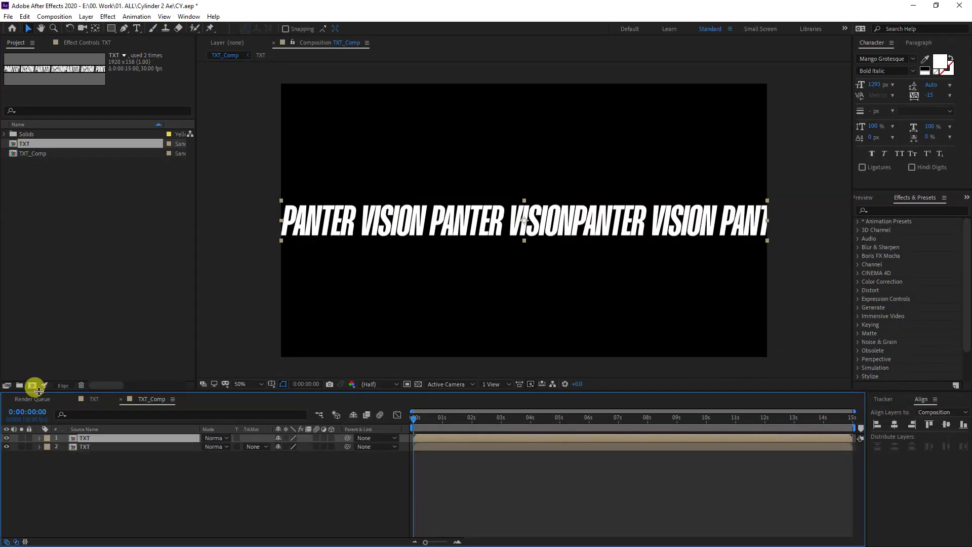
drag(481, 216, 485, 259)
click(915, 209)
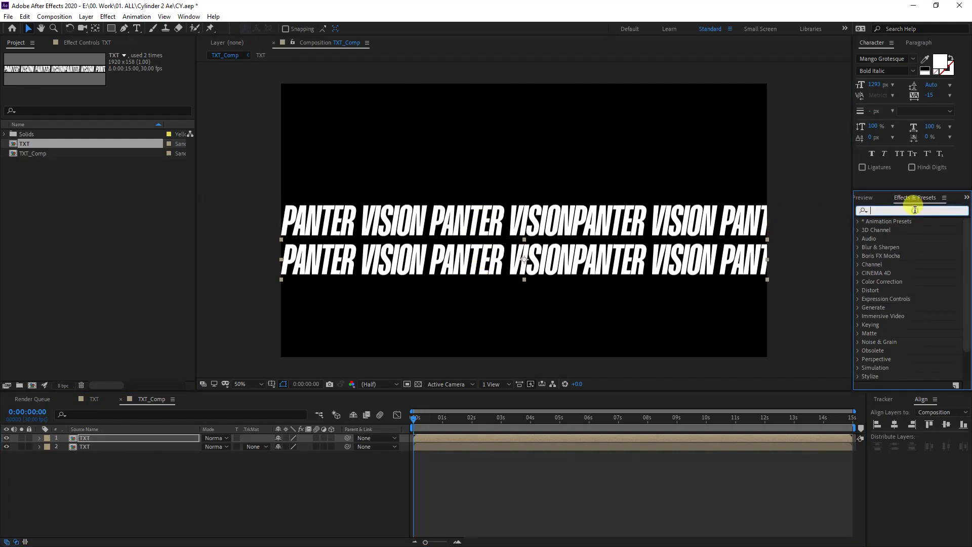
text(invert)
drag(898, 266, 503, 220)
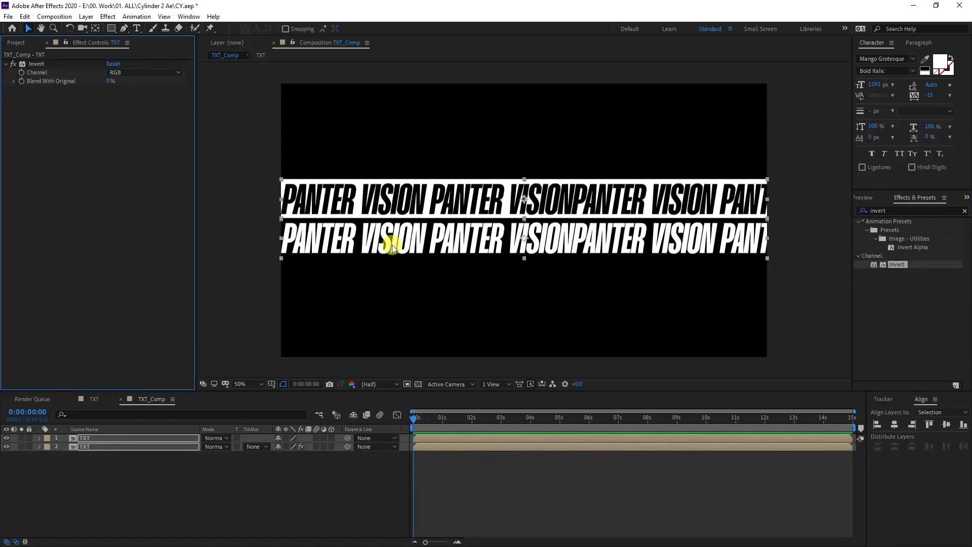
click(215, 494)
click(98, 439)
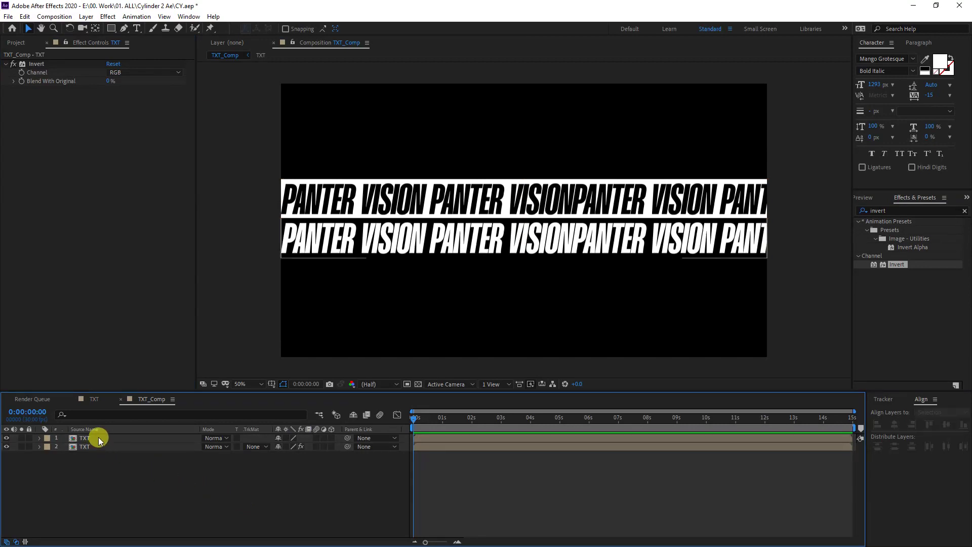
Step: Duplicate the top row into a third row and tint it green with Channel Combiner RGB to HLS
key(ctrl+d)
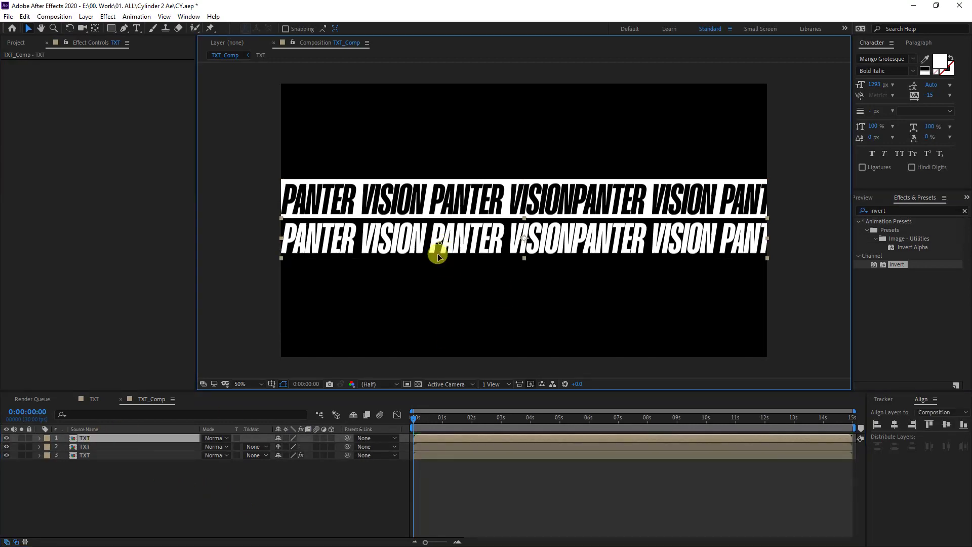
drag(436, 256, 438, 294)
click(964, 210)
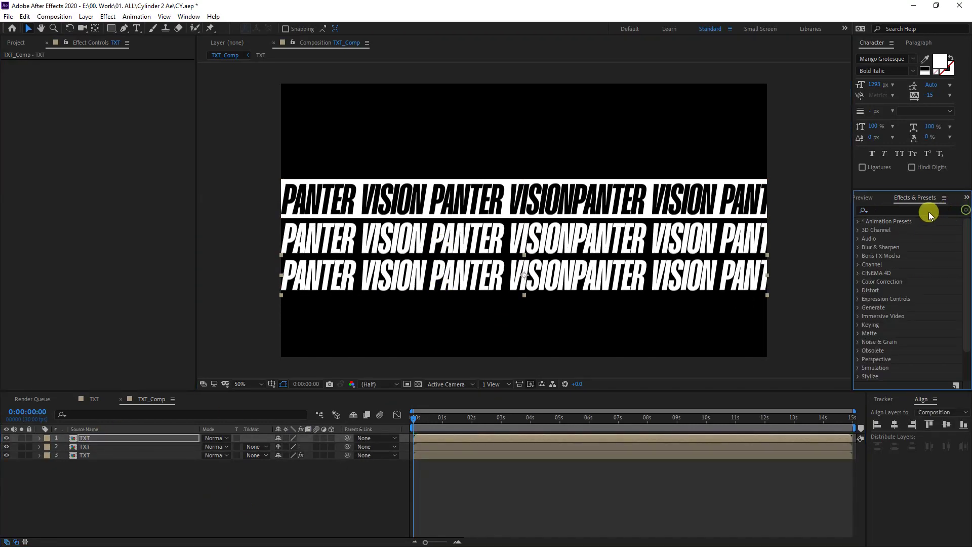
text(channel c)
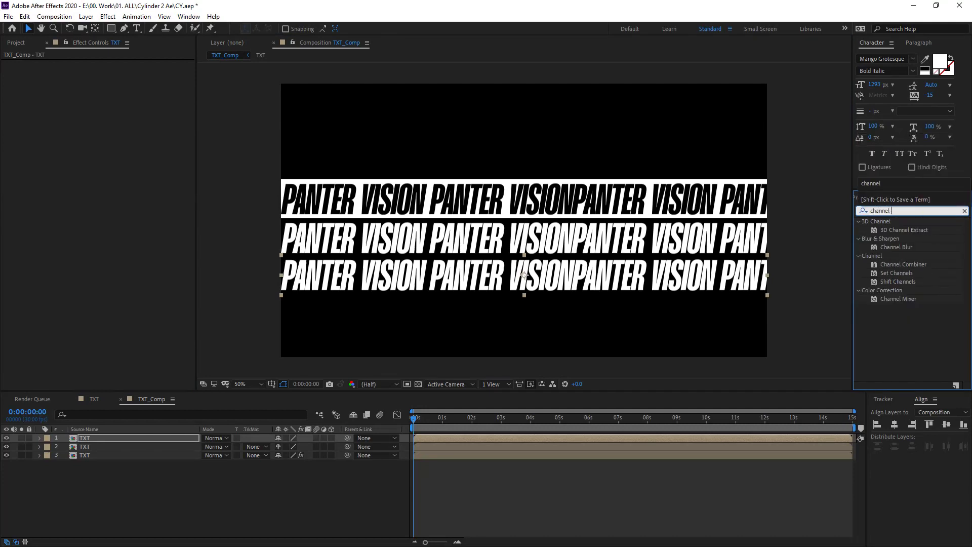
click(916, 231)
drag(919, 235, 89, 440)
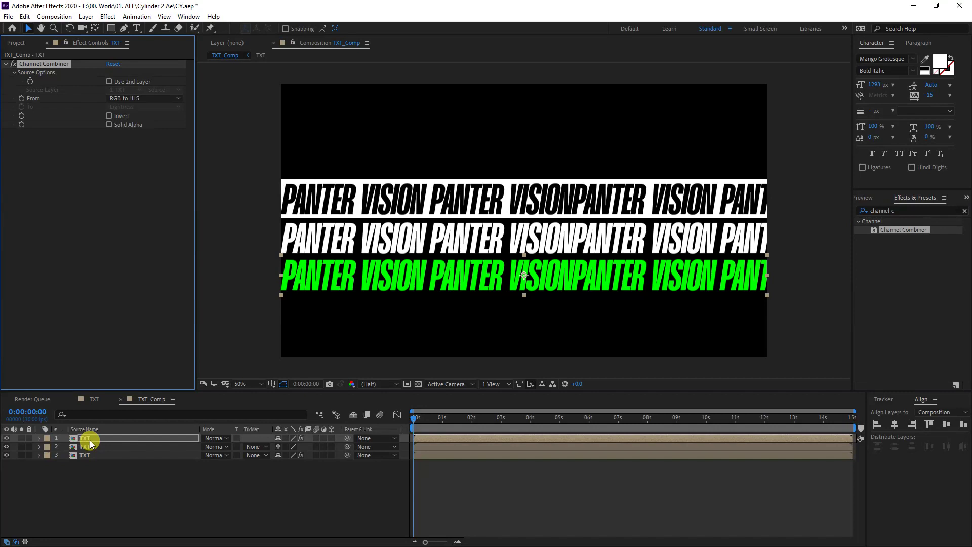
click(126, 99)
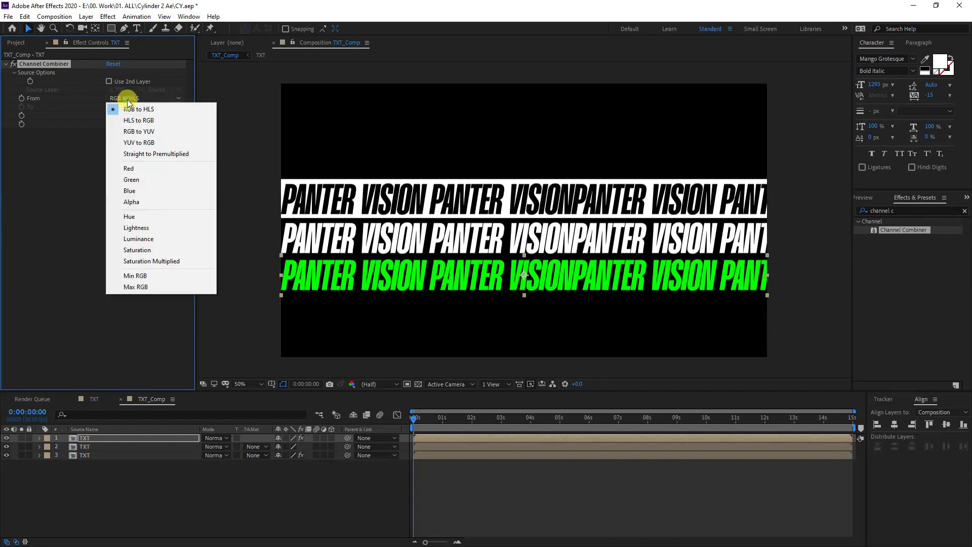
click(144, 119)
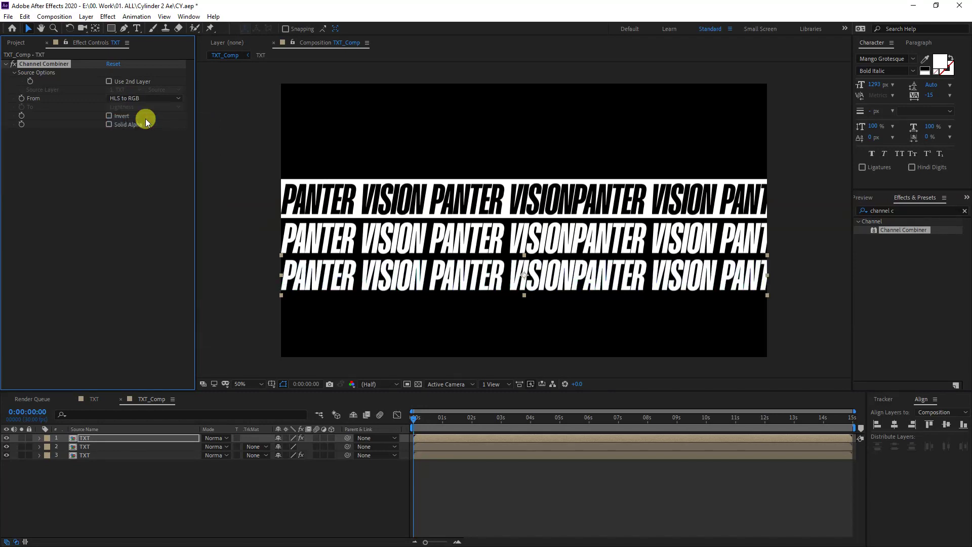
click(147, 98)
click(138, 131)
click(144, 97)
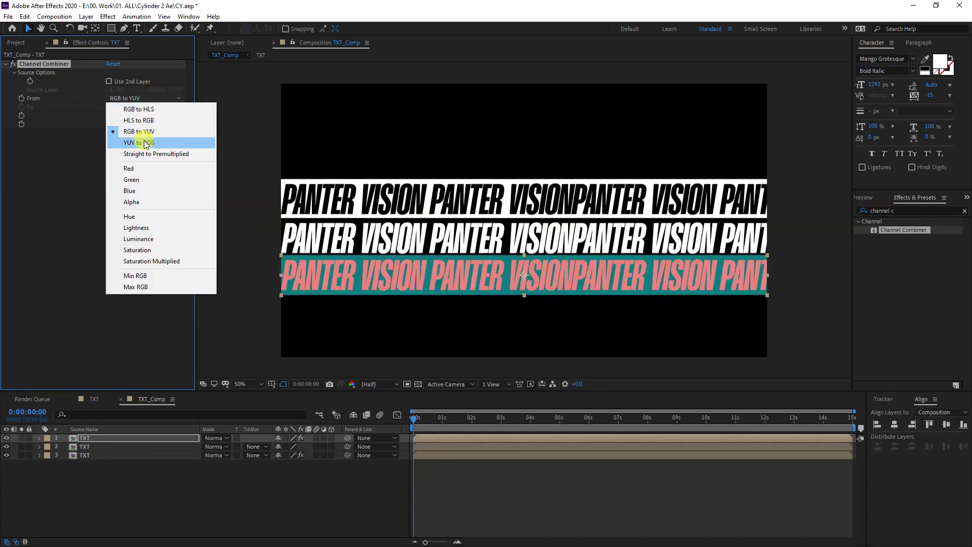
click(140, 108)
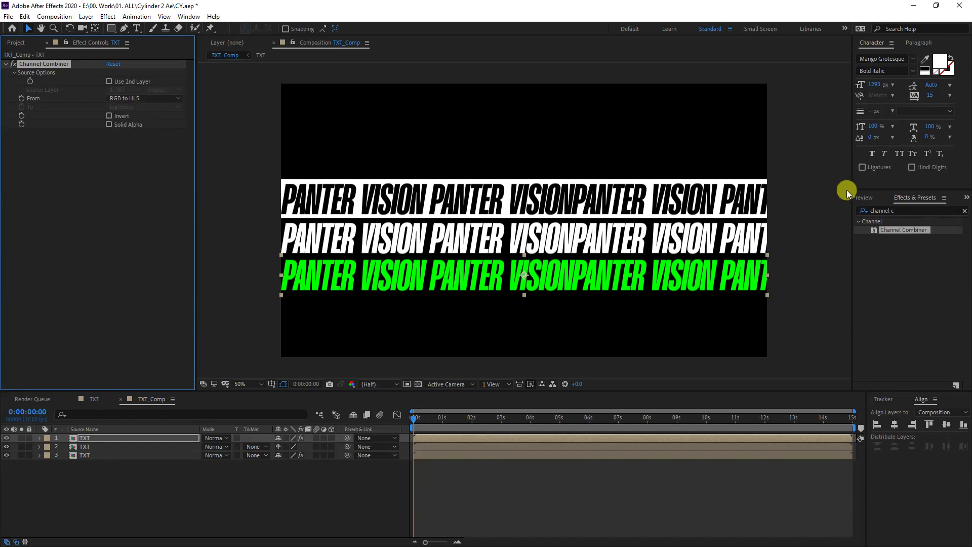
Step: Add Invert above Channel Combiner on the third row to make a green band
click(965, 211)
text(inver)
drag(895, 264, 65, 211)
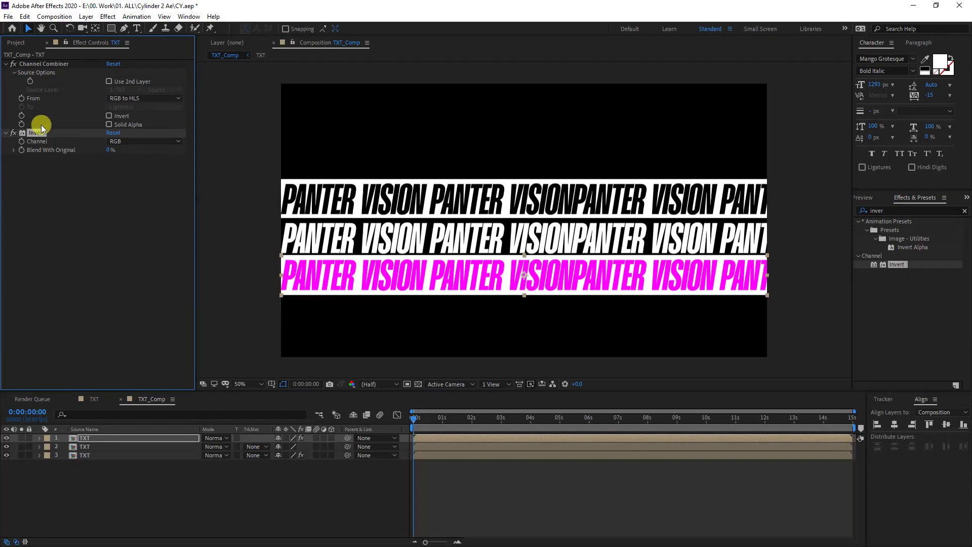
drag(35, 132, 46, 63)
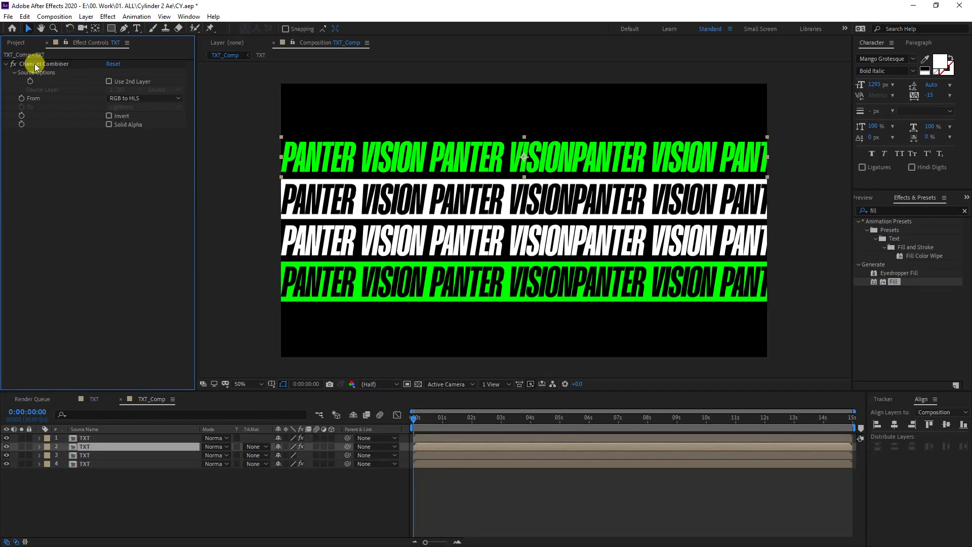
drag(143, 499, 85, 378)
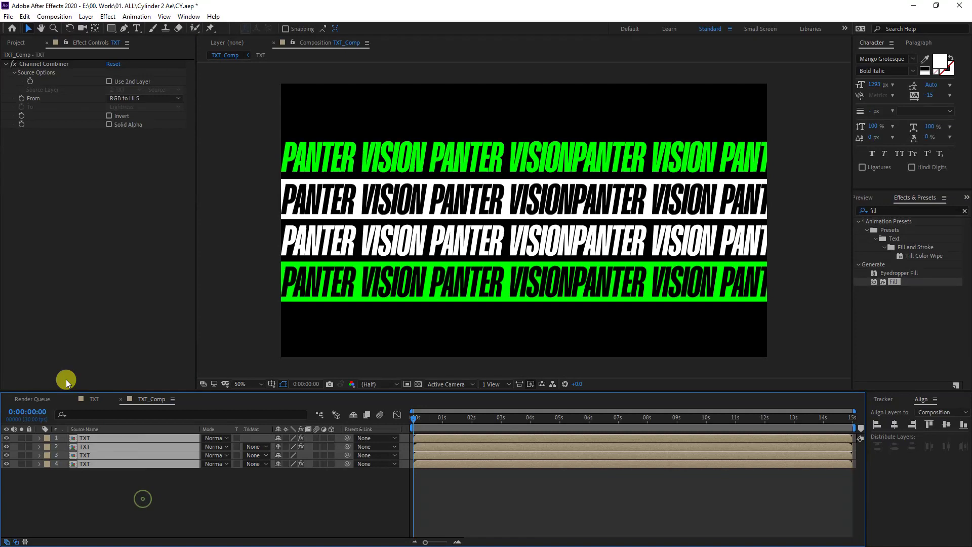
click(892, 449)
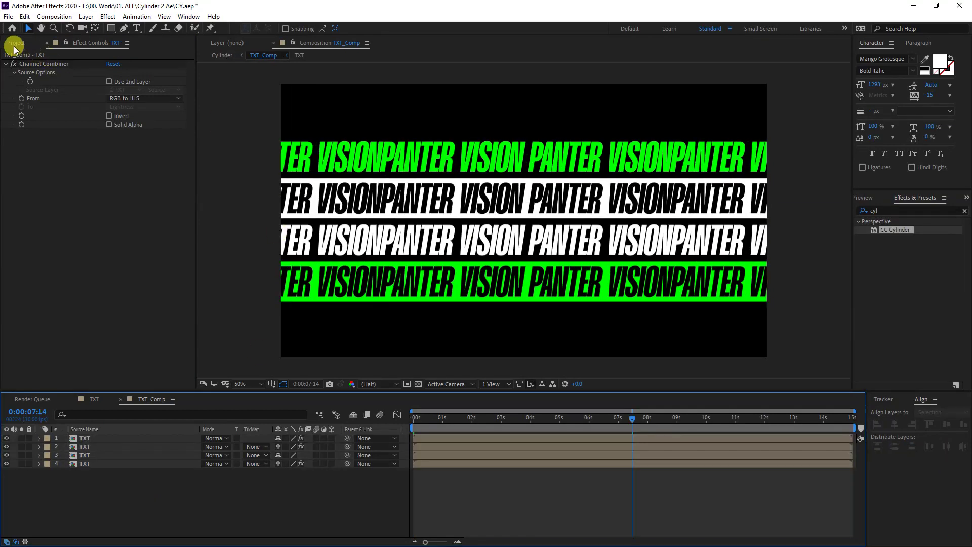
click(14, 43)
Step: Create a new composition named Cylinder2 with width 1920 and height 1920
right_click(87, 246)
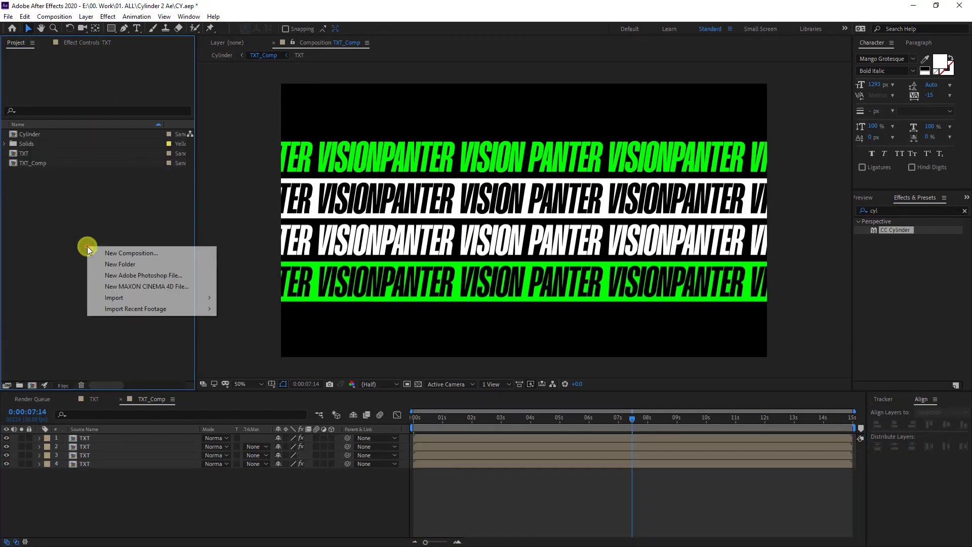
click(126, 254)
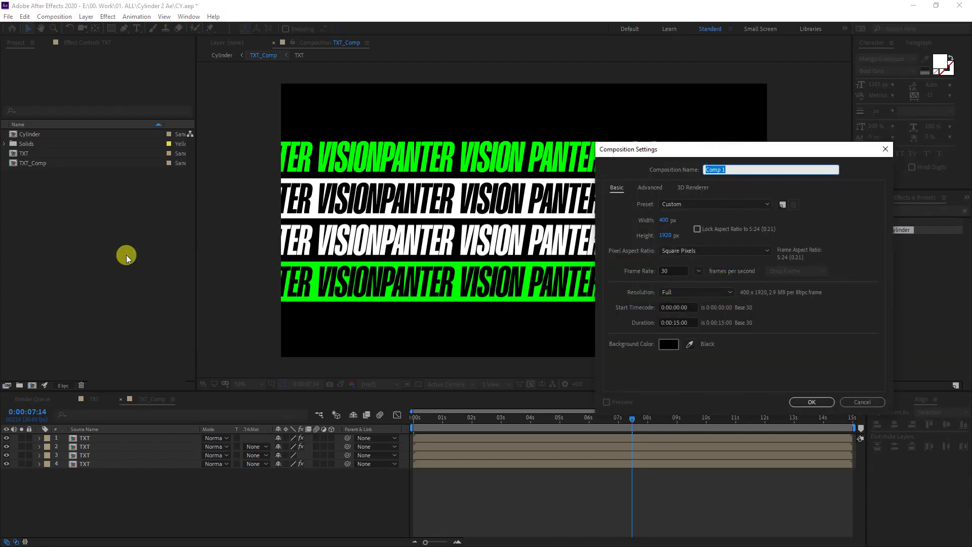
text(Cylinder2)
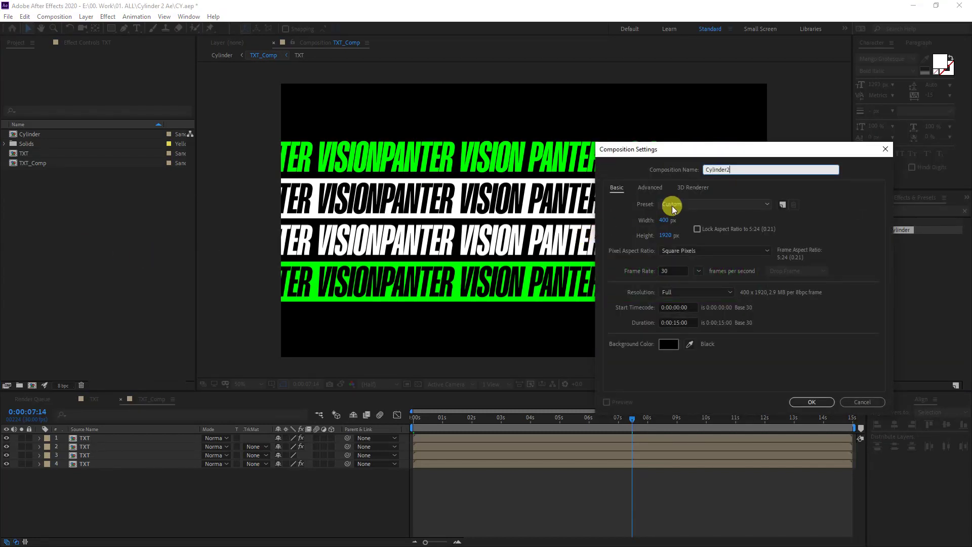
click(664, 221)
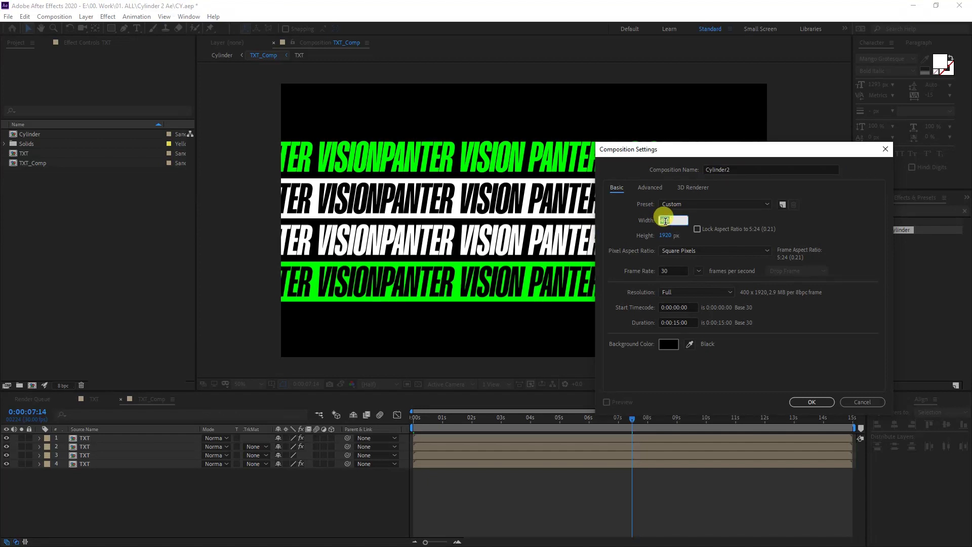
text(1920)
key(Tab)
text(1080)
click(673, 383)
text(1920)
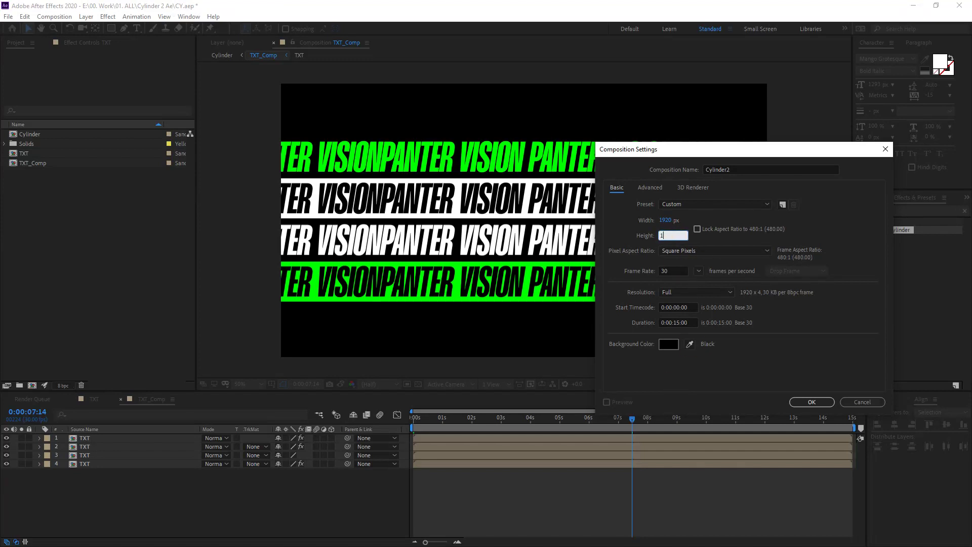
Step: Add TXT_Comp to the Cylinder2 timeline and rotate it to -18°
key(Return)
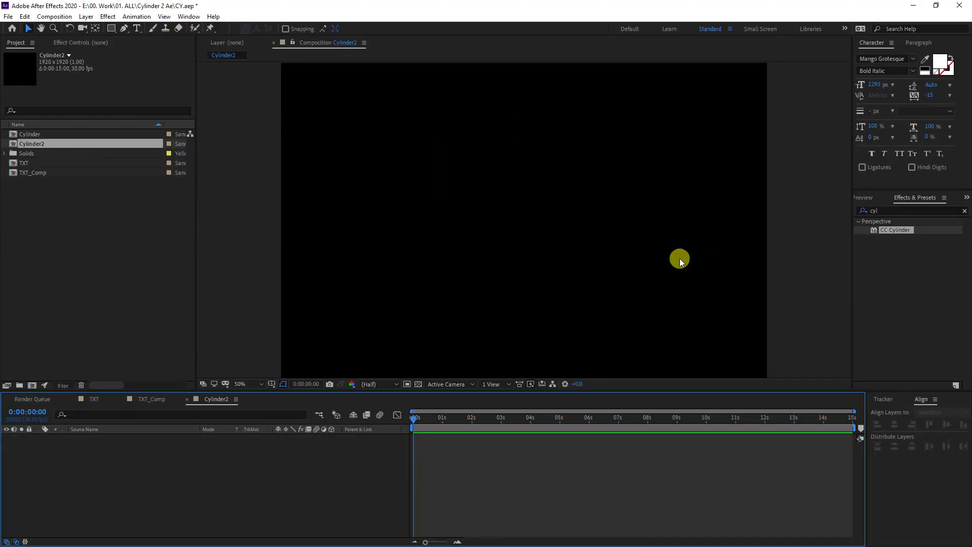
drag(39, 173, 200, 504)
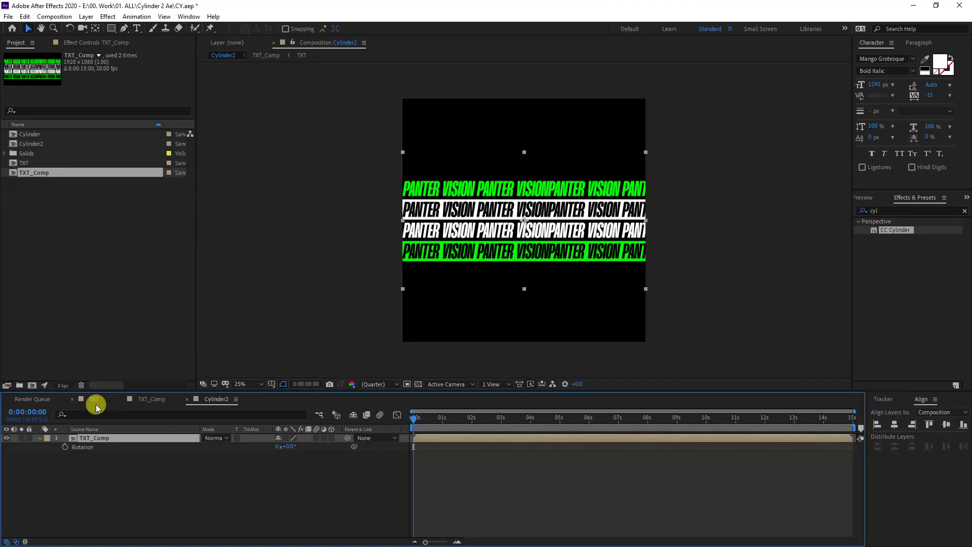
drag(282, 446, 279, 446)
Step: Apply the CC Cylinder effect to the TXT_Comp layer to wrap it into a cylinder
click(899, 209)
key(BackSpace)
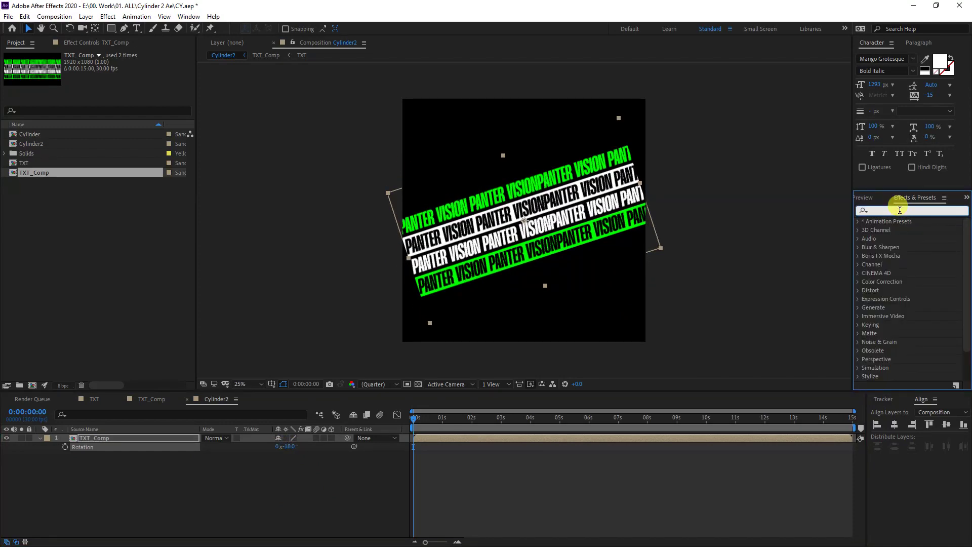
text(cyli)
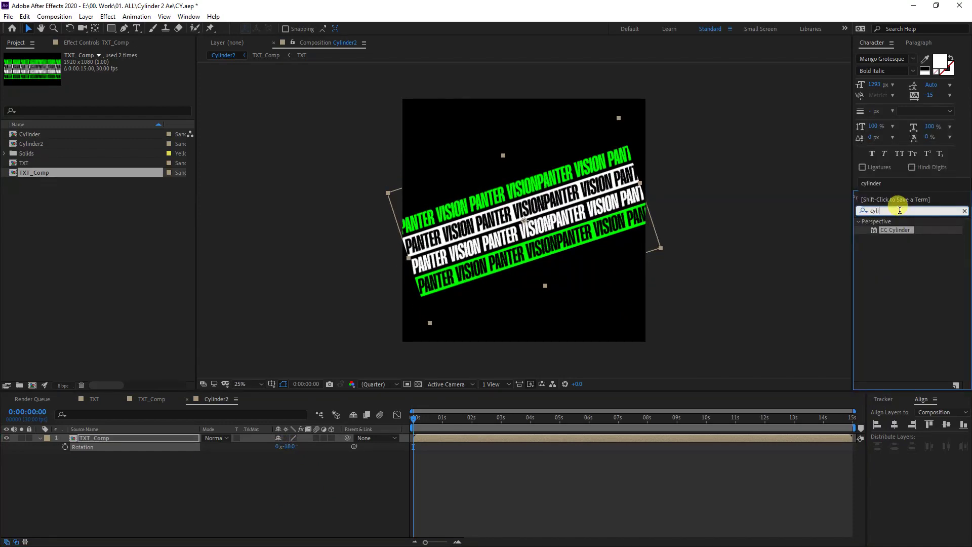
drag(895, 230, 98, 436)
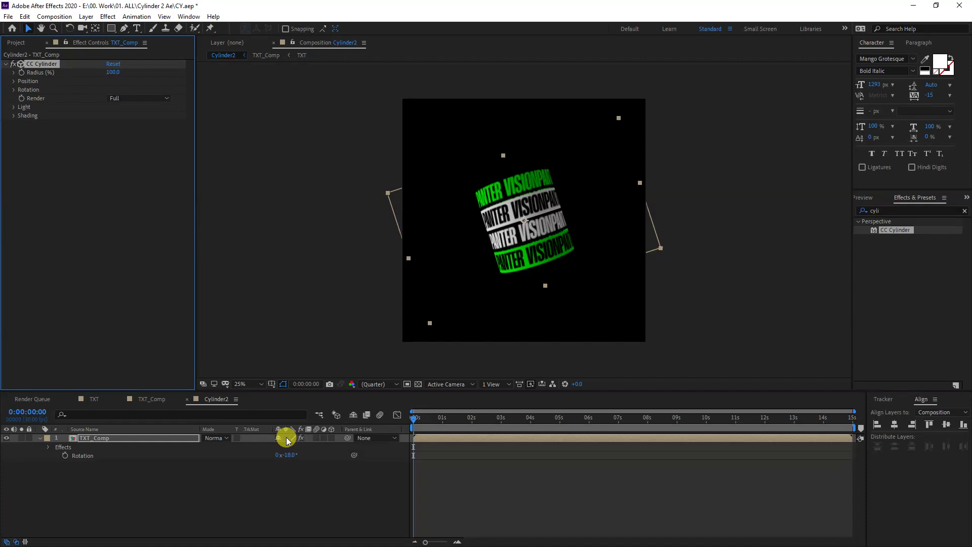
key(period)
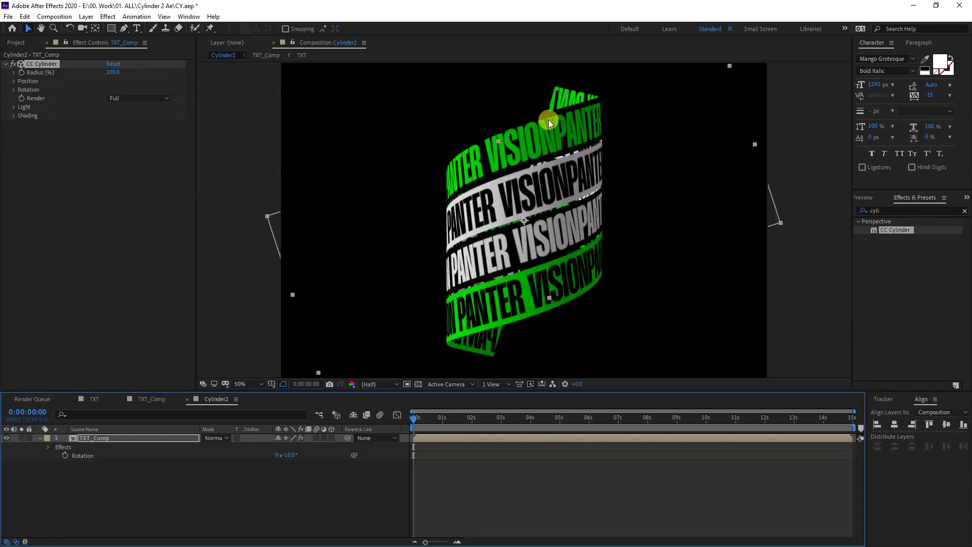
key(comma)
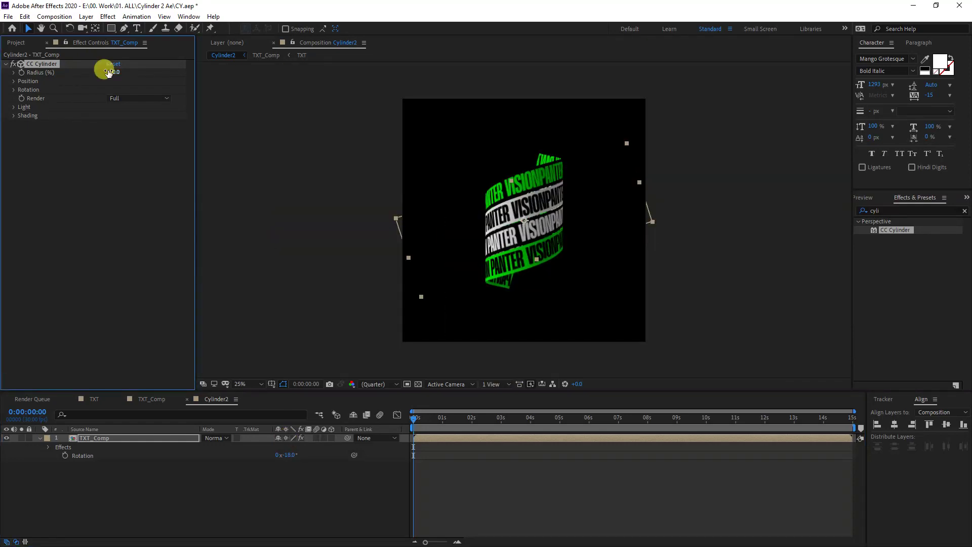
Step: Set the Cylinder2 composition height to 3000 px in Composition Settings
click(57, 16)
click(65, 41)
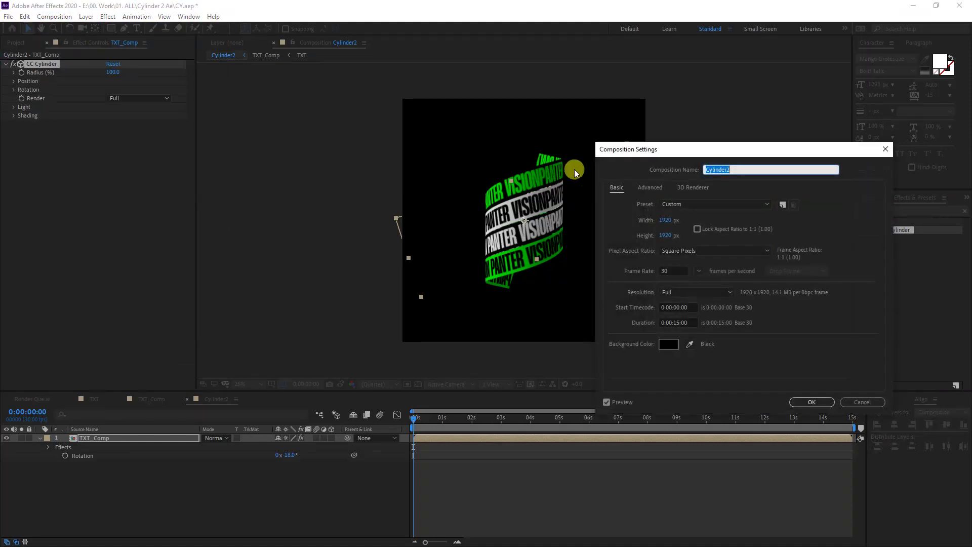
click(668, 236)
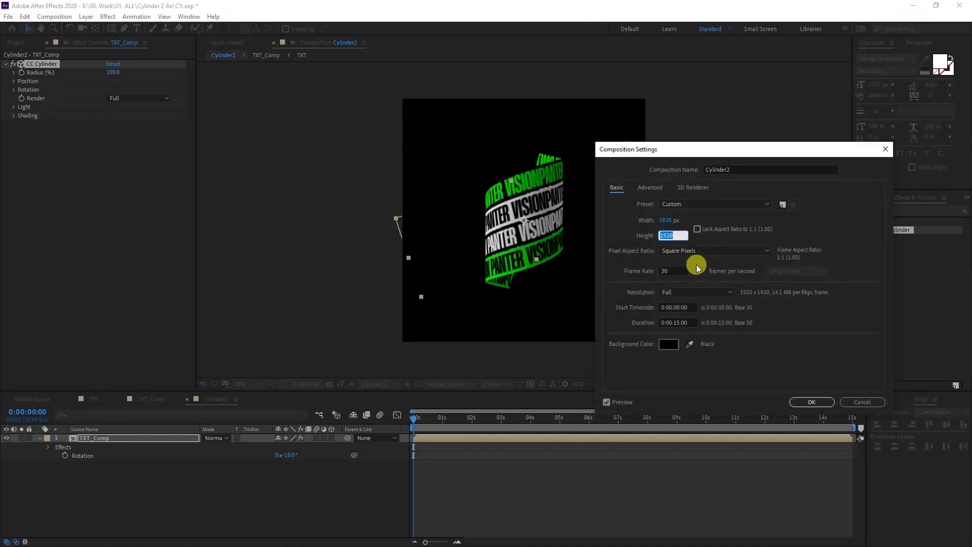
text(3000)
key(Return)
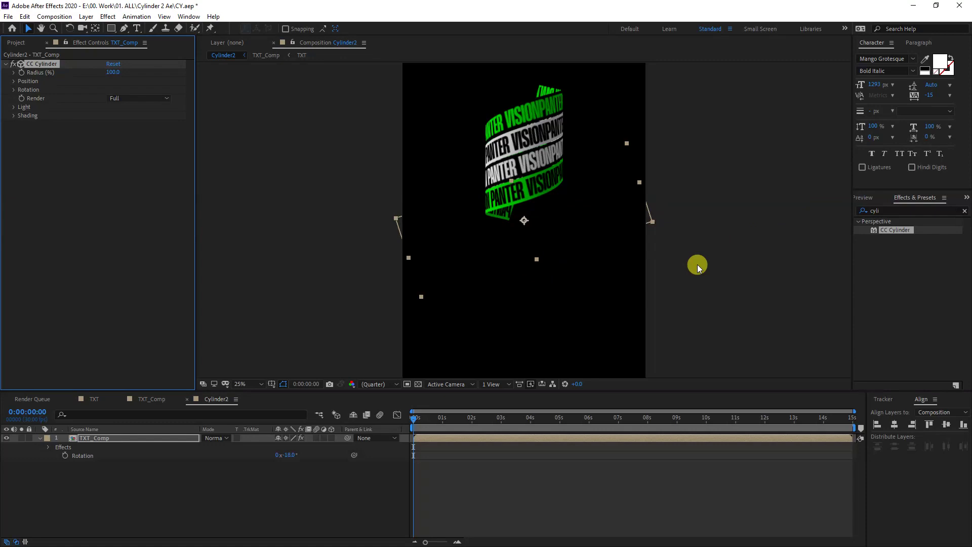
key(comma)
key(period)
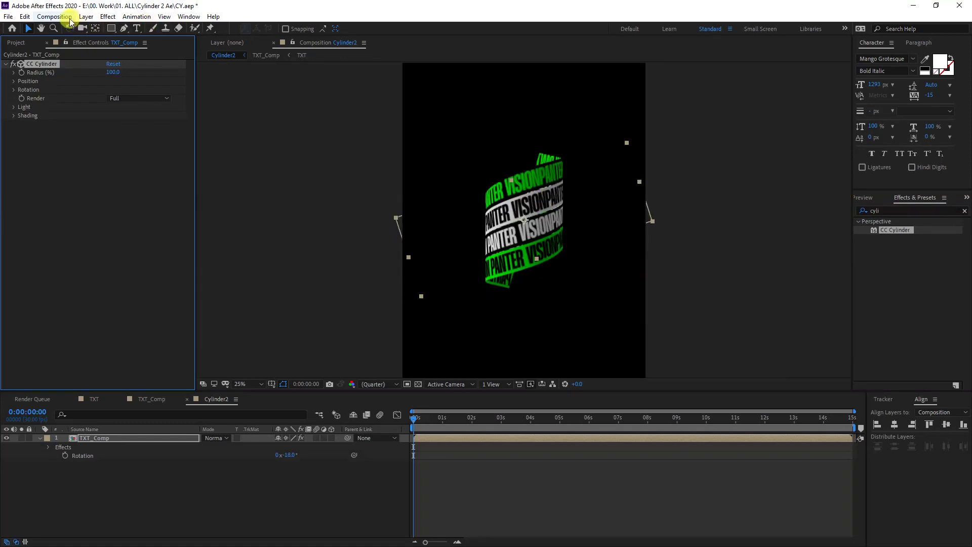
Step: Raise the Cylinder2 composition height further to 4400 px
click(54, 16)
click(71, 41)
click(667, 235)
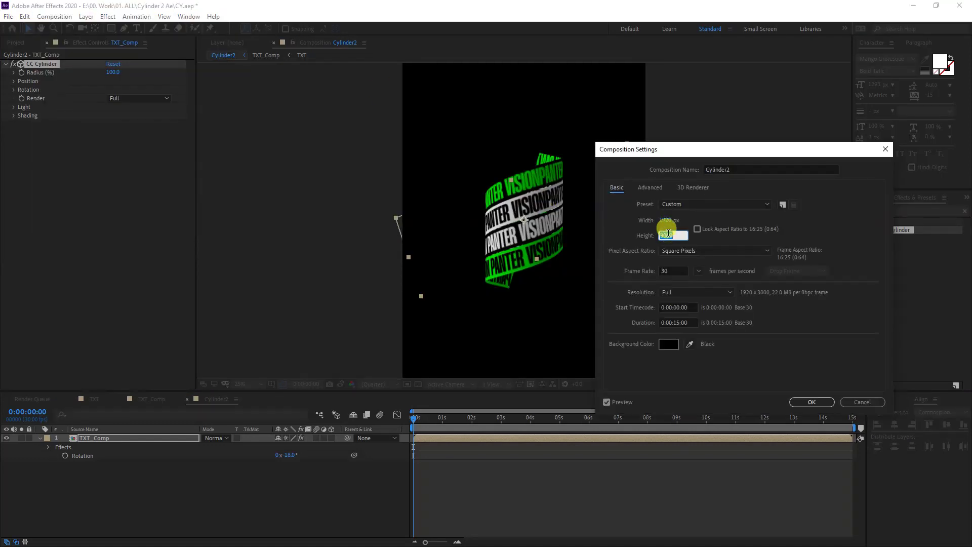
text(440)
key(Return)
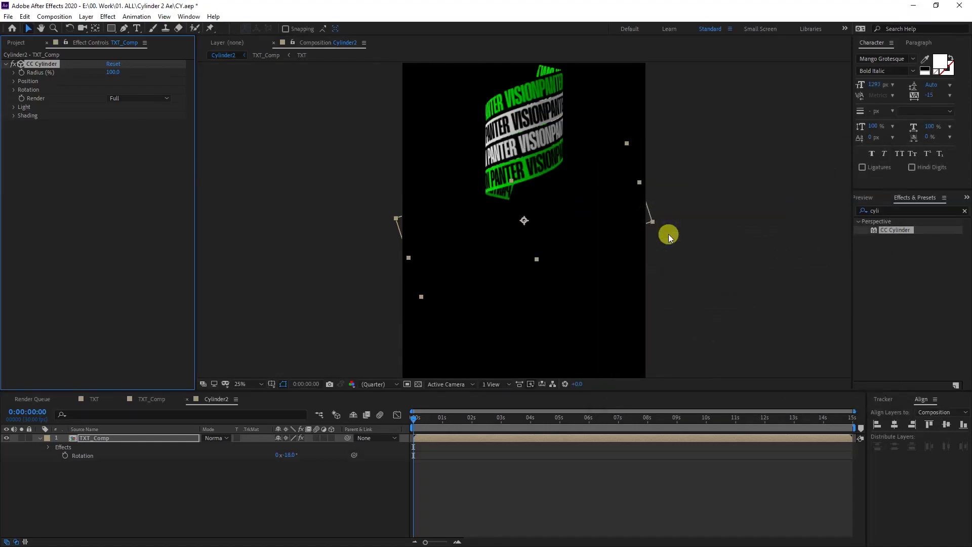
Step: Set the CC Cylinder Render mode to Outside on the TXT_Comp layer
scroll(560, 213, up, 4)
drag(560, 211, 544, 204)
key(v)
click(13, 93)
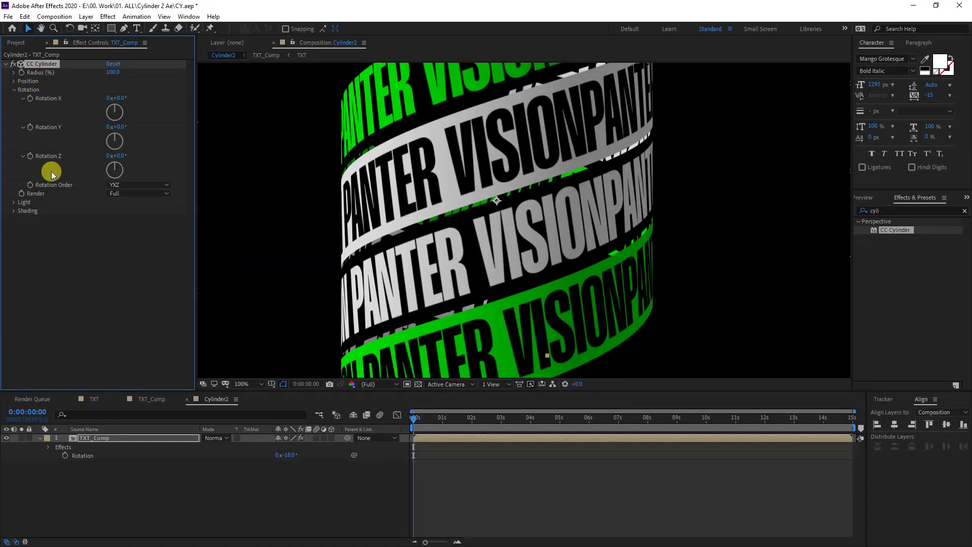
click(129, 195)
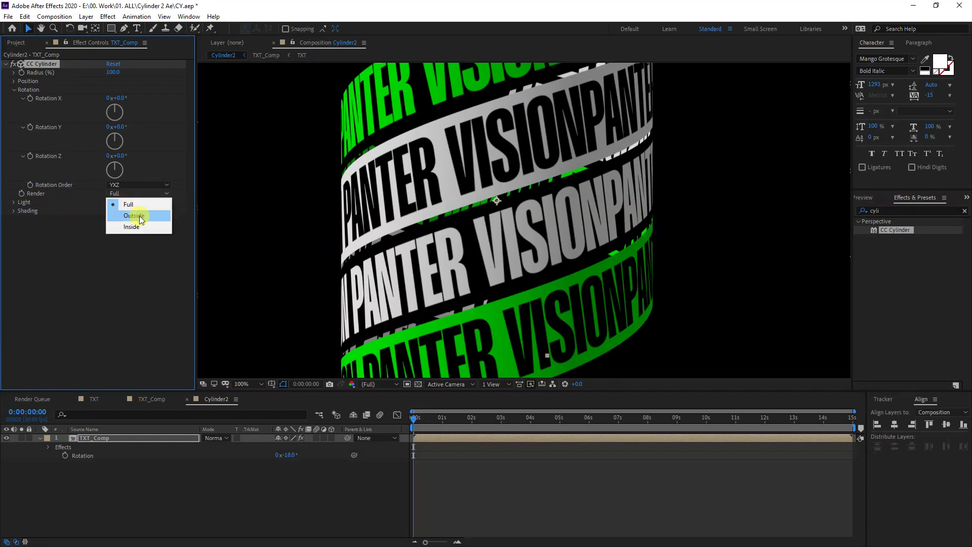
click(139, 215)
key(comma)
key(comma)
key(comma)
key(comma)
click(40, 439)
Step: Duplicate the cylinder layer and stack the copy directly below the first one
click(62, 413)
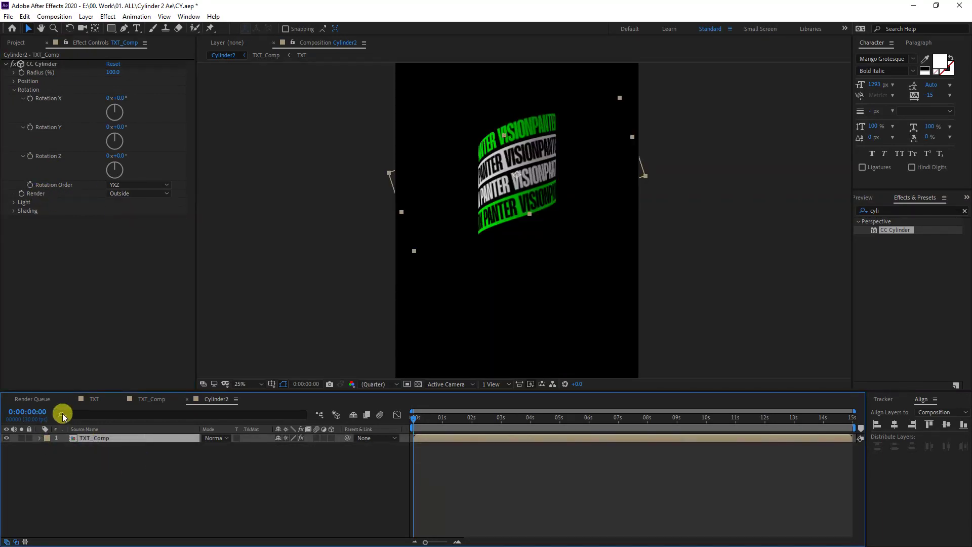
key(ctrl+d)
drag(530, 171, 534, 257)
key(comma)
key(period)
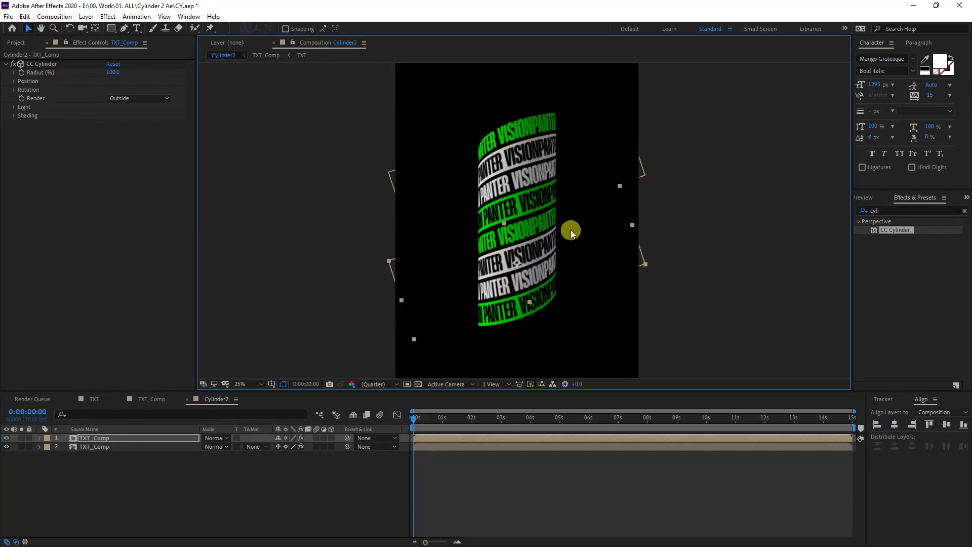
drag(764, 316, 384, 130)
key(comma)
drag(545, 148, 523, 130)
Step: Duplicate the cylinder pair, join the copies to the column, and duplicate again
key(ctrl+d)
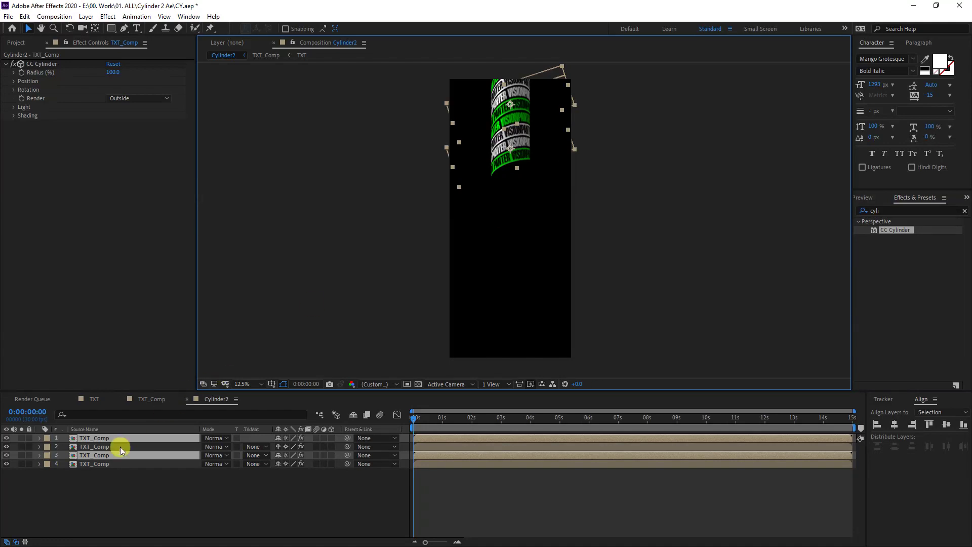
mouse_move(108, 457)
mouse_down()
mouse_move(97, 434)
mouse_move(107, 442)
mouse_up()
scroll(513, 153, up, 4)
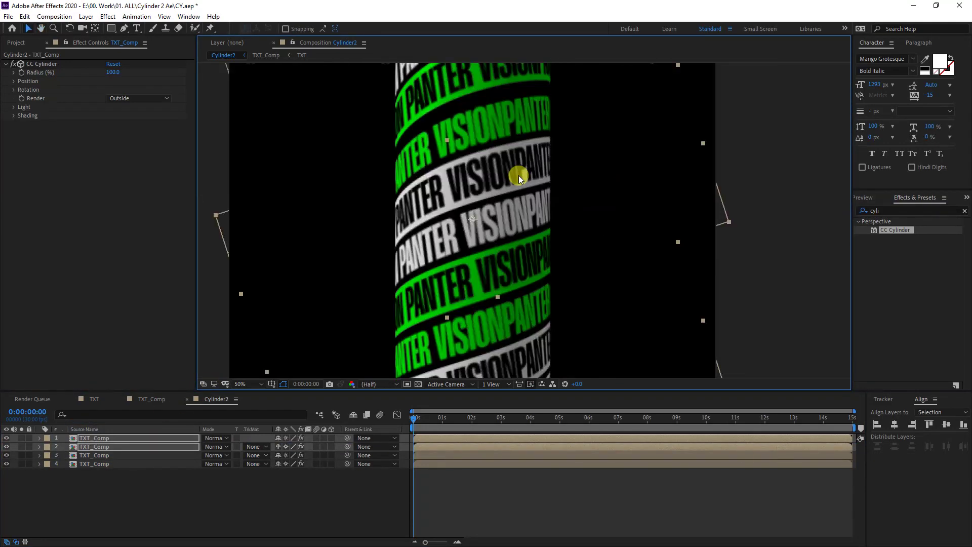
drag(499, 148, 498, 142)
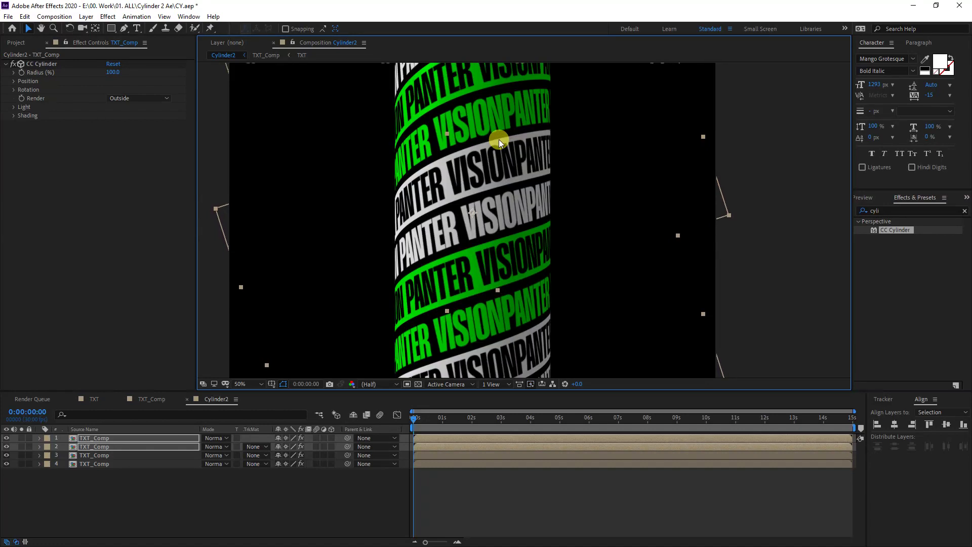
key(comma)
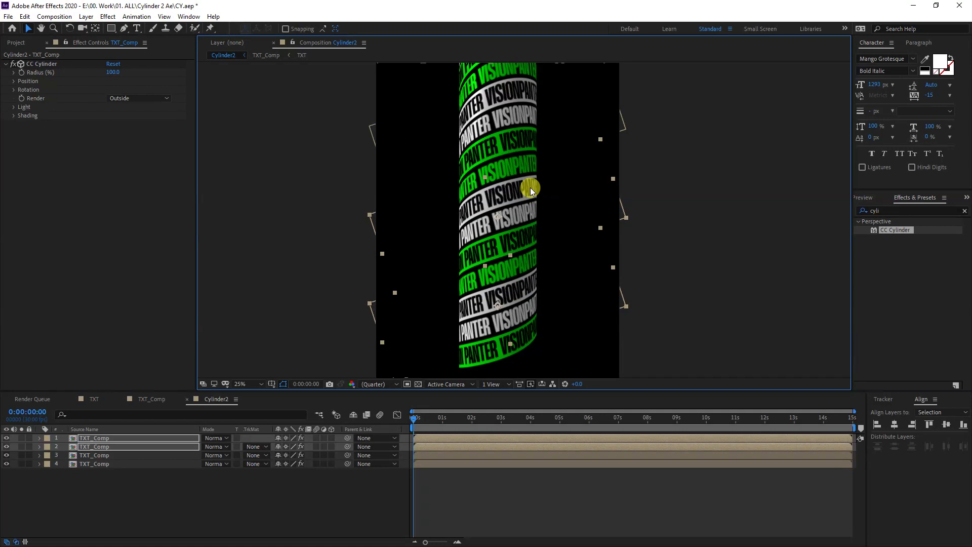
key(comma)
key(ctrl+d)
Step: Select all six TXT_Comp layers and distribute them evenly top to bottom
scroll(521, 274, up, 4)
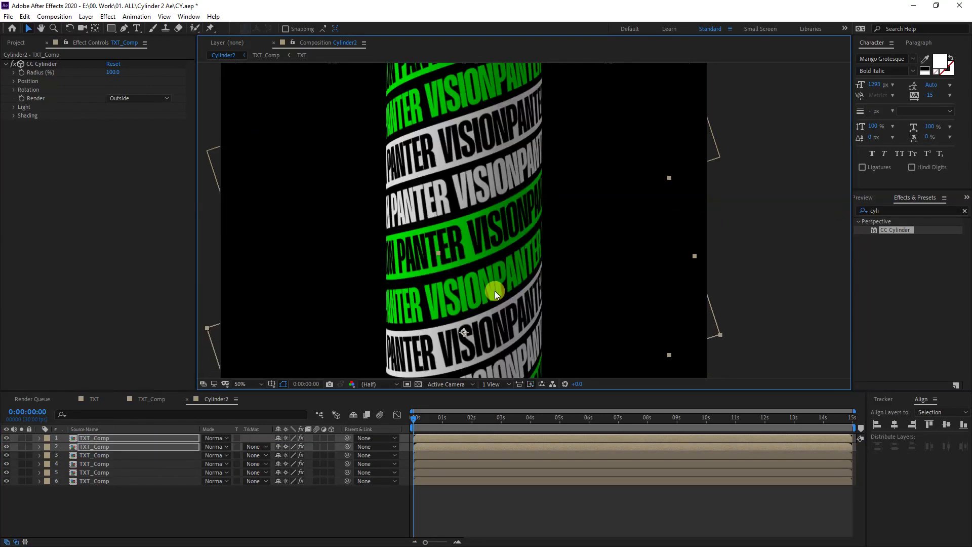
key(comma)
key(comma)
key(comma)
key(comma)
drag(193, 509, 55, 420)
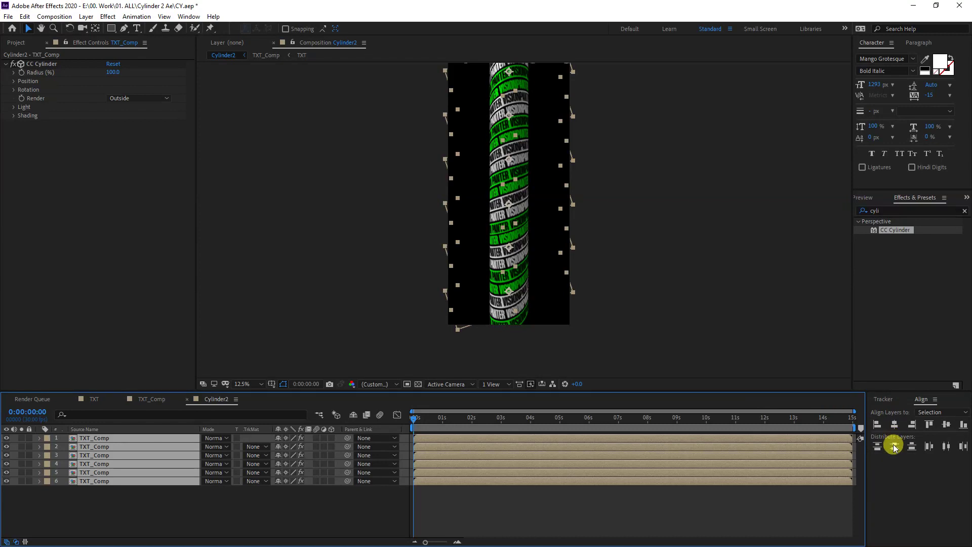
click(893, 445)
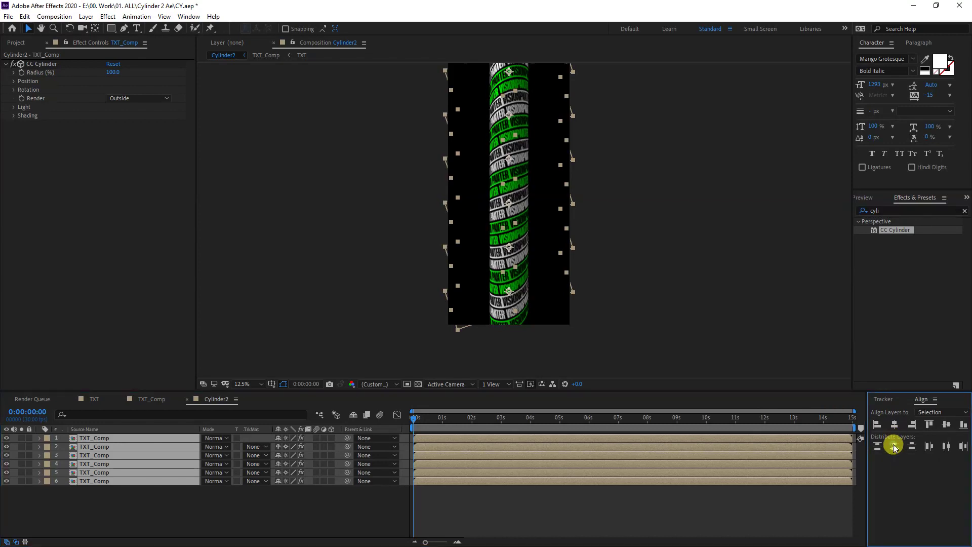
click(687, 300)
Step: Preview the column, then set up a new composition, Comp 1, at 1080 × 1080 px
key(period)
key(space)
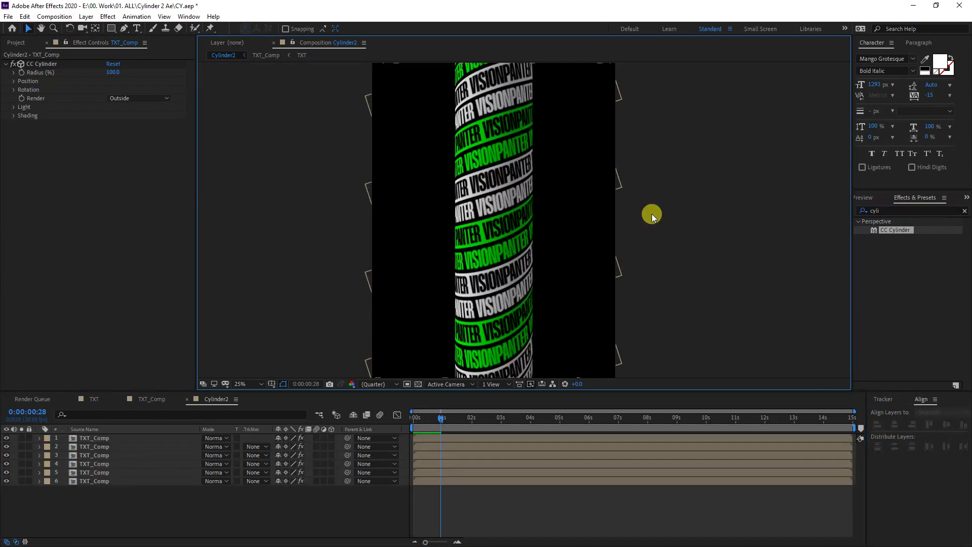
click(16, 43)
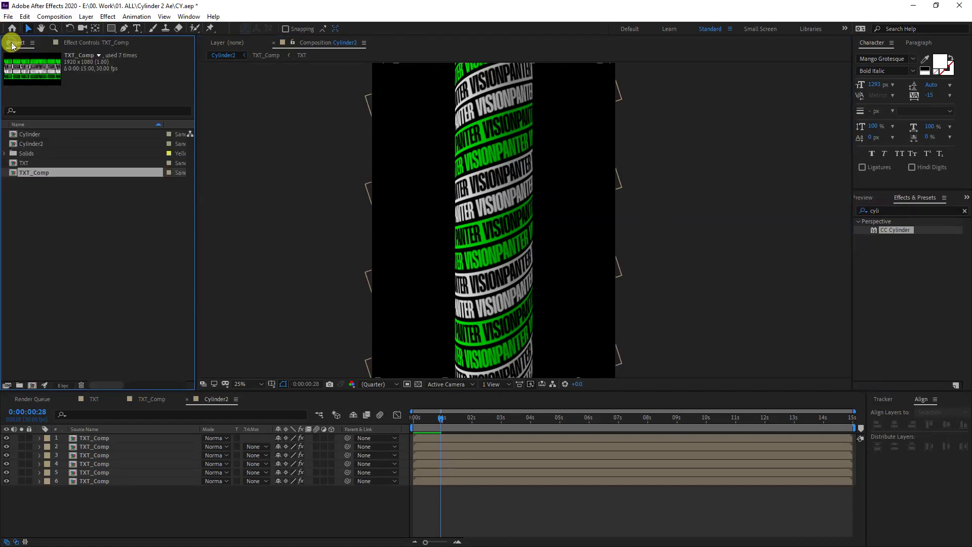
right_click(94, 232)
click(118, 240)
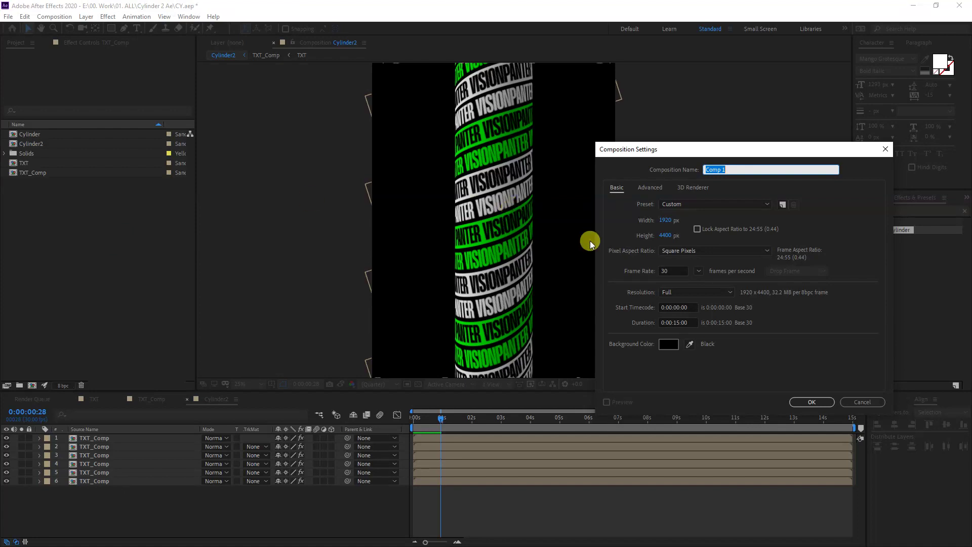
click(665, 221)
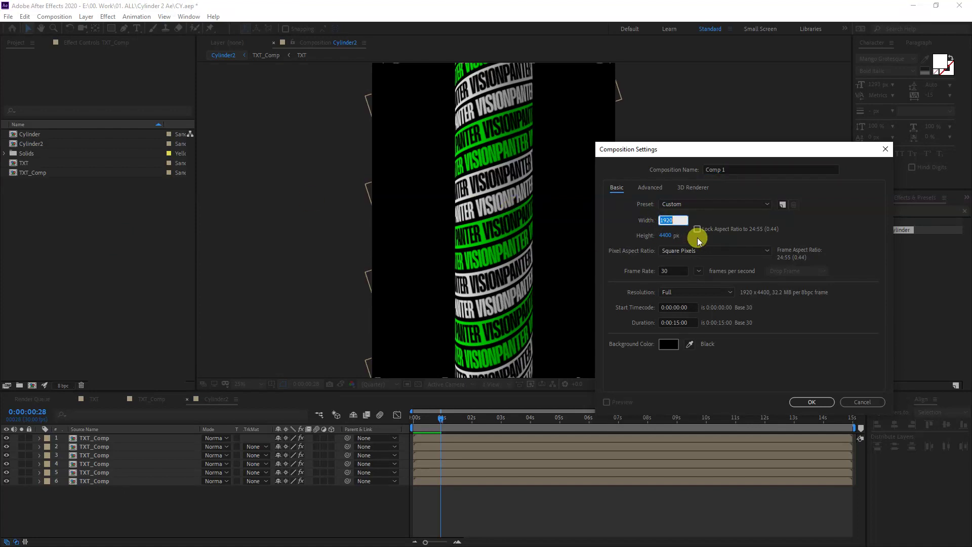
text(1080)
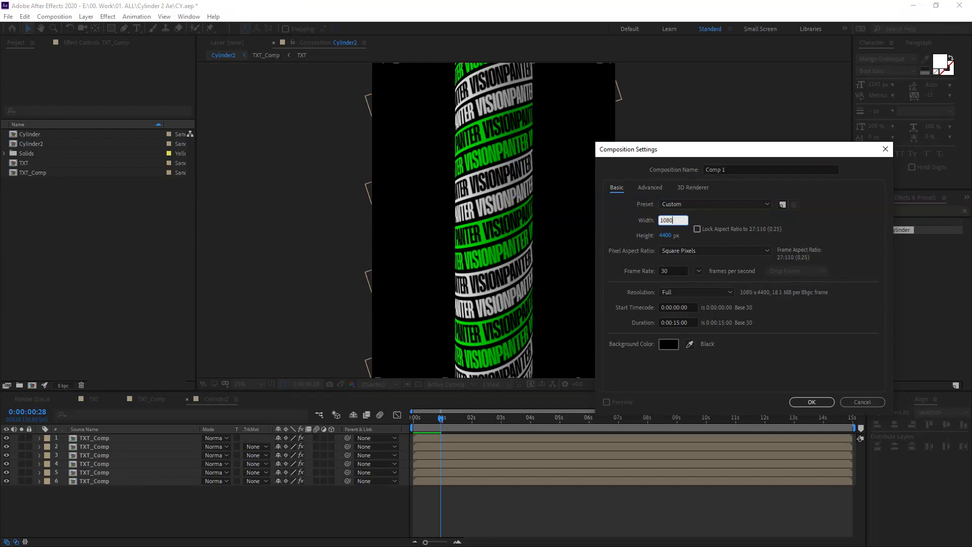
click(697, 235)
text(1080)
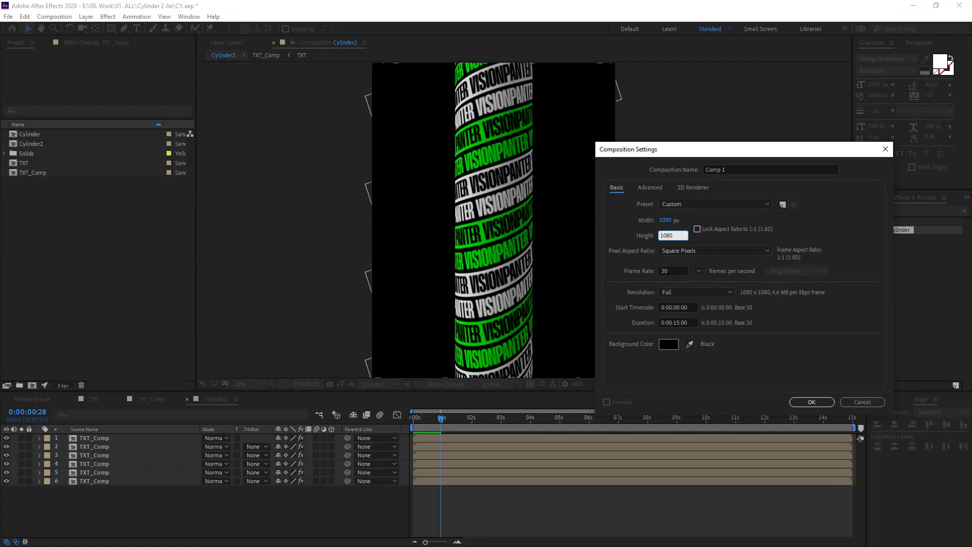
Step: Create Comp 1 and add Cylinder2 at 63% scale, tilted 35 degrees
key(Return)
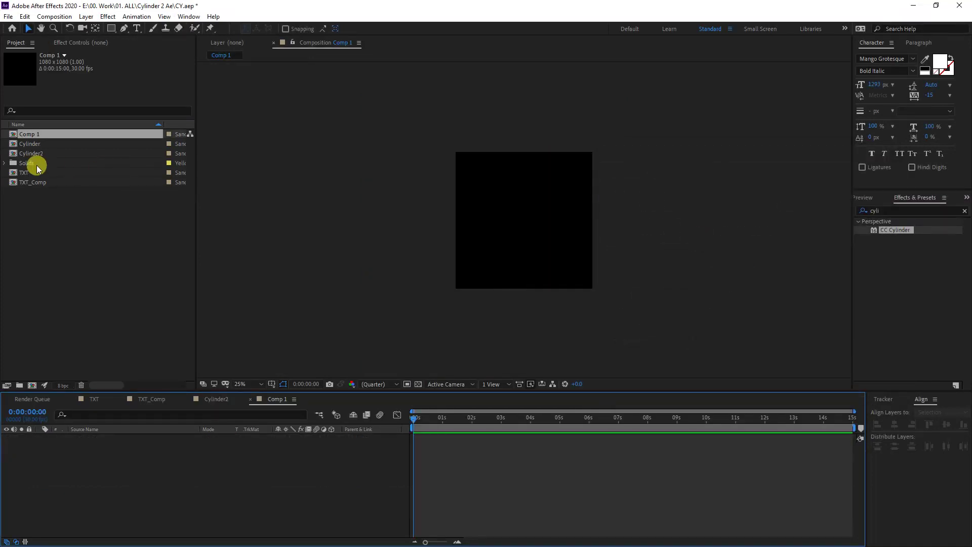
drag(34, 156, 183, 486)
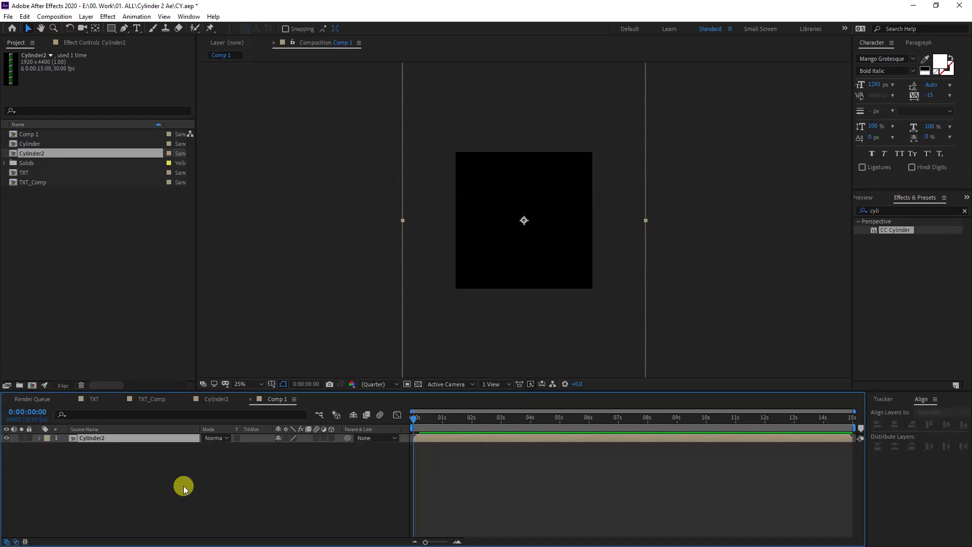
click(126, 440)
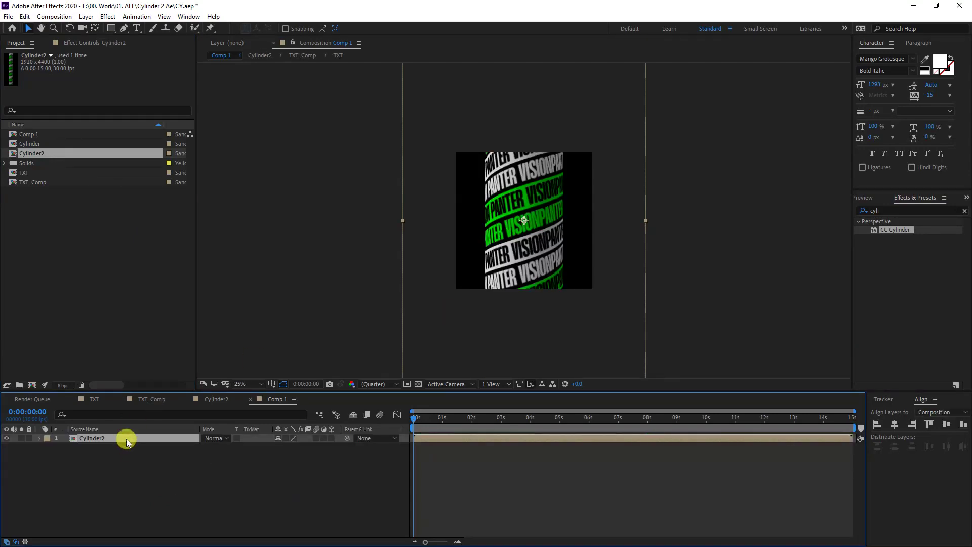
key(s)
drag(284, 446, 260, 445)
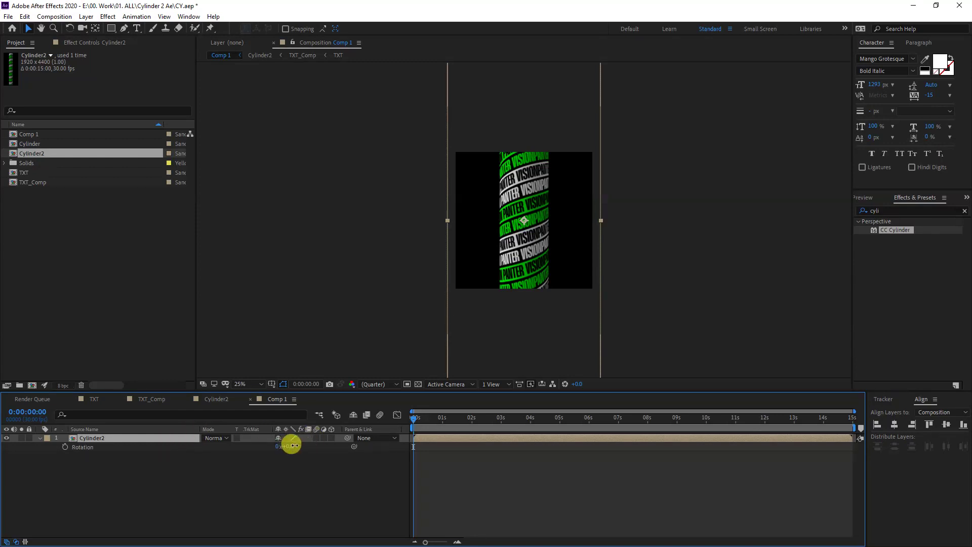
drag(293, 444, 308, 445)
click(330, 469)
Step: Duplicate the Cylinder2 layer, shift the copy down-right, then enlarge and re-tilt the top copy
click(172, 439)
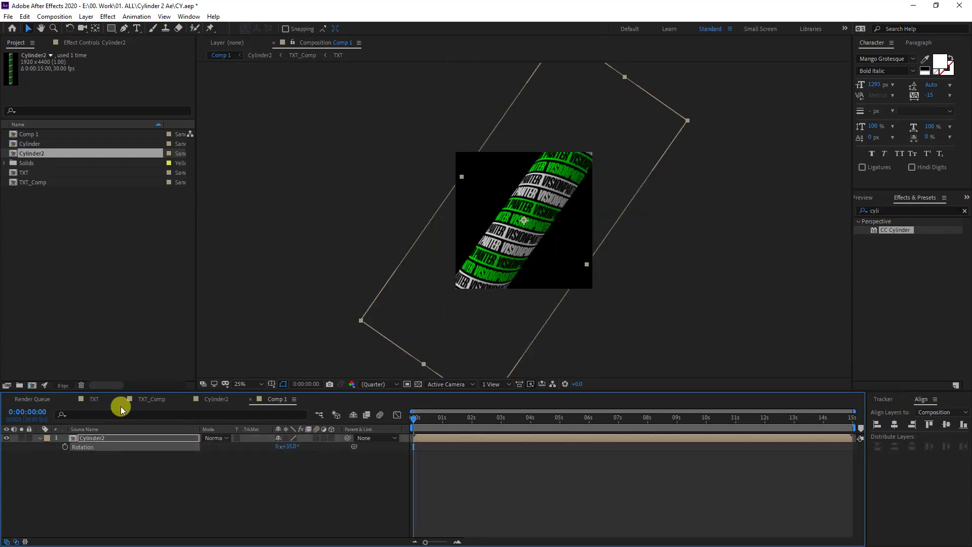
key(ctrl+d)
drag(521, 274, 531, 288)
click(146, 437)
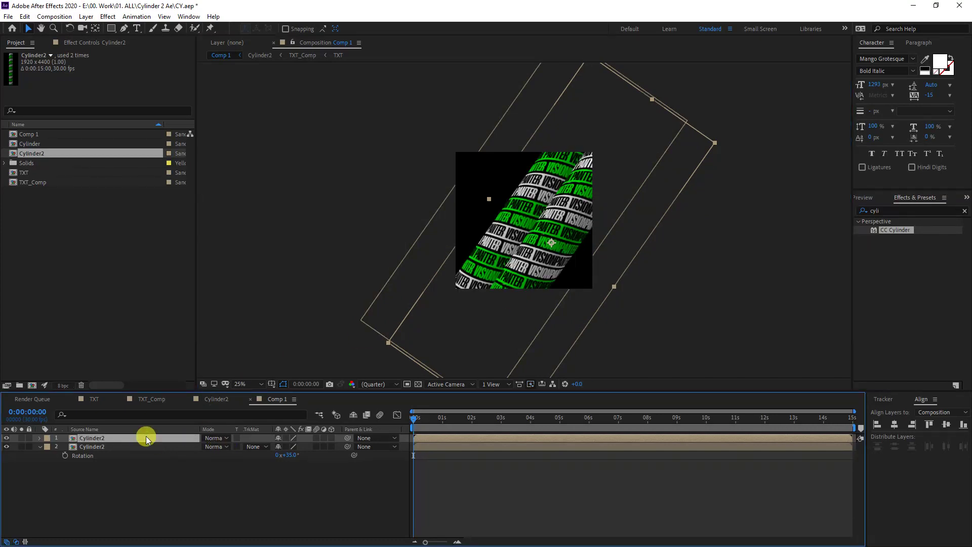
key(s)
drag(282, 445, 304, 440)
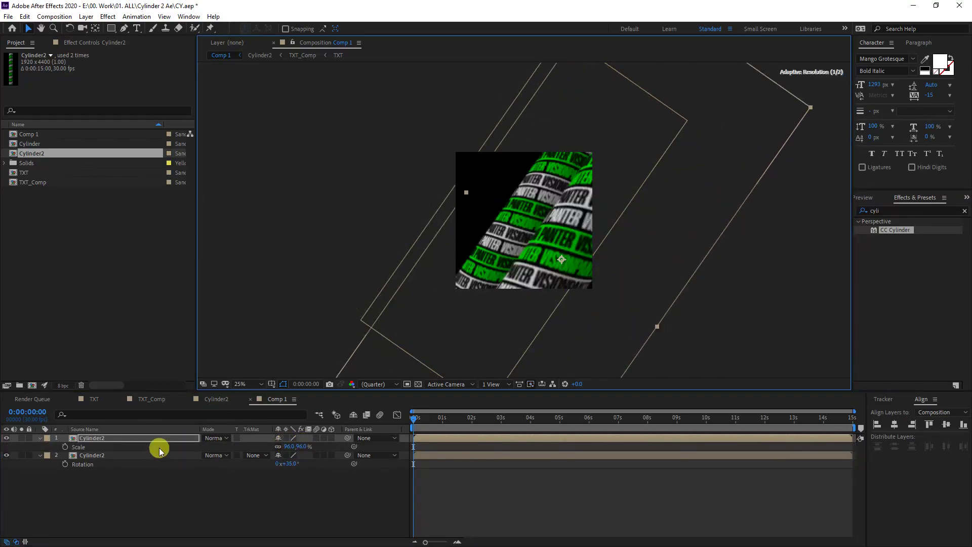
click(147, 437)
key(r)
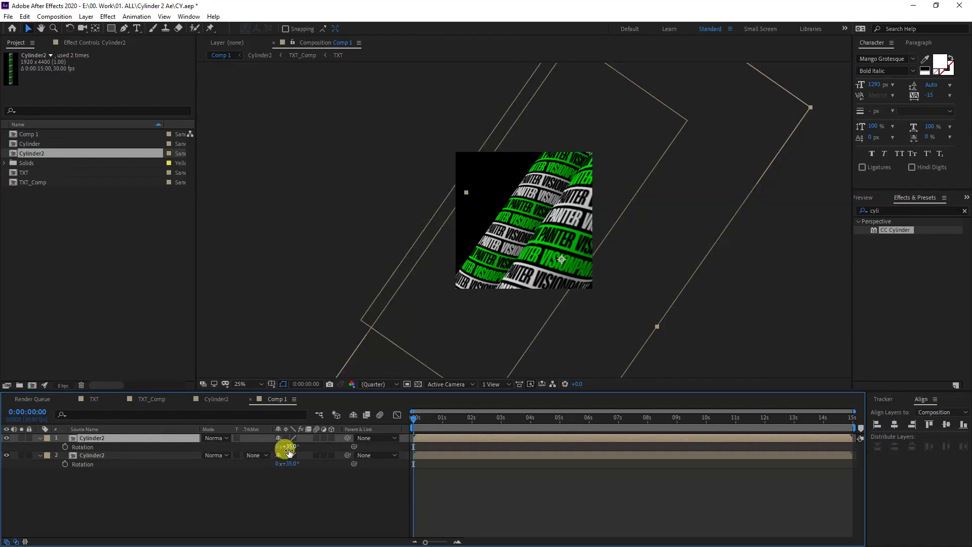
drag(288, 449, 282, 445)
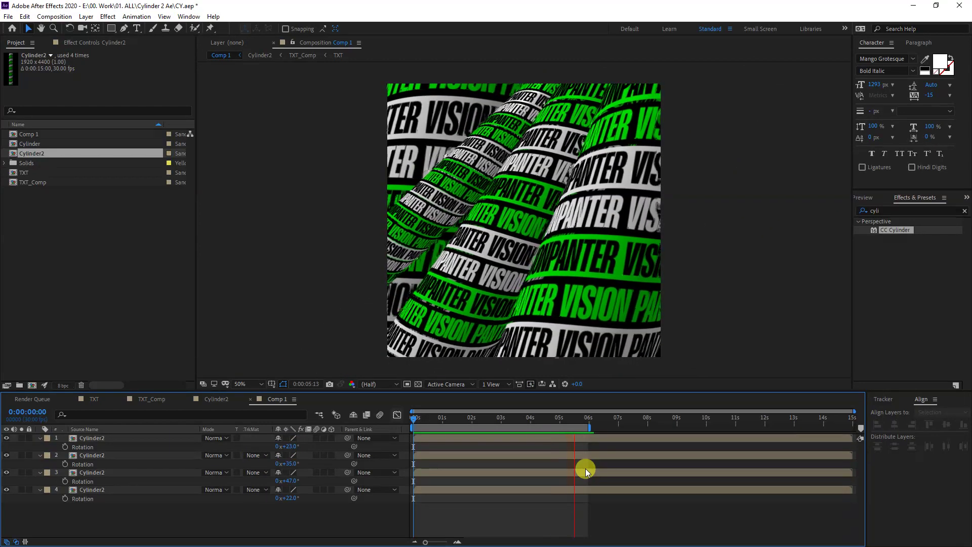